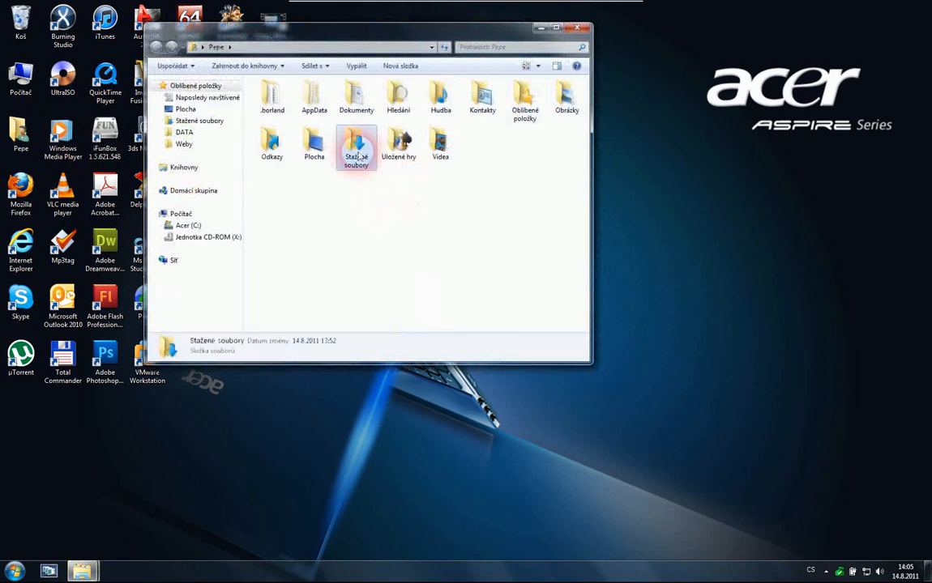
In the downloaded Mac OS X Lion folder, extract Mac OS X Lion VMware Files.exe with 7-Zip into a folder of the same name
{"action": "double_click", "coordinate": [356, 146]}
{"action": "double_click", "coordinate": [395, 113]}
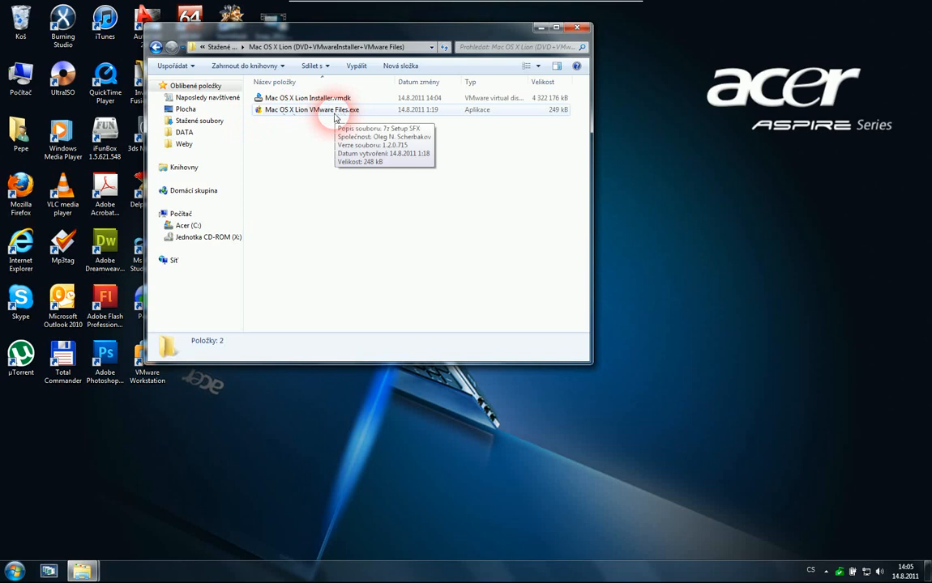
{"action": "right_click", "coordinate": [317, 111]}
{"action": "mouse_move", "coordinate": [485, 178]}
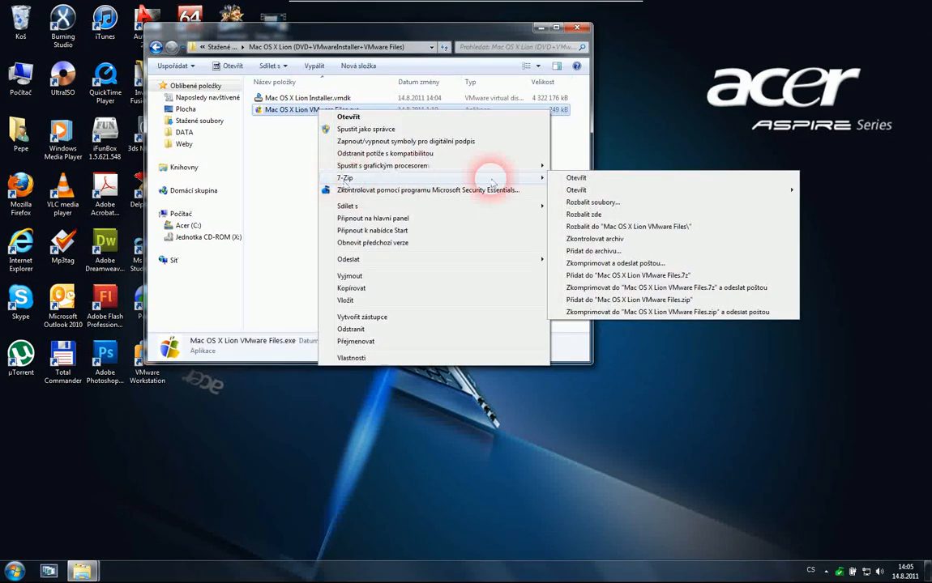
{"action": "left_click", "coordinate": [606, 228]}
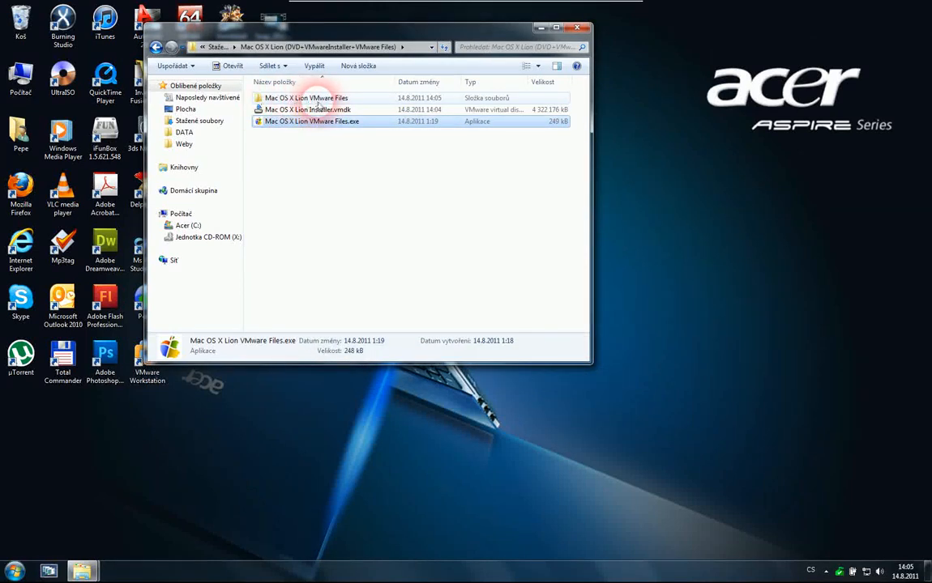
Browse the extracted files to the VMware Workstation Unlocker - Windows folder inside VMware Unlocker - Mac OS X Guest
{"action": "left_click", "coordinate": [321, 98]}
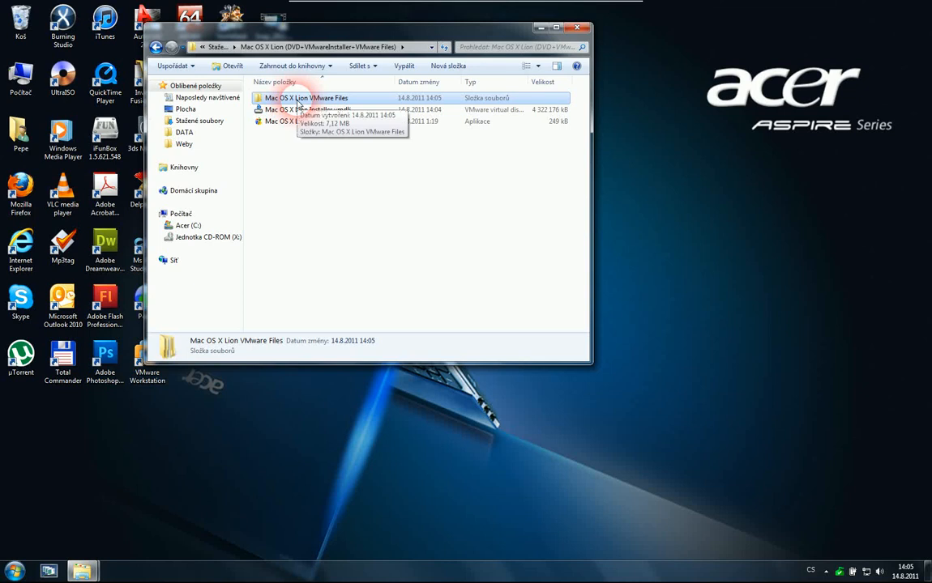
{"action": "double_click", "coordinate": [312, 98]}
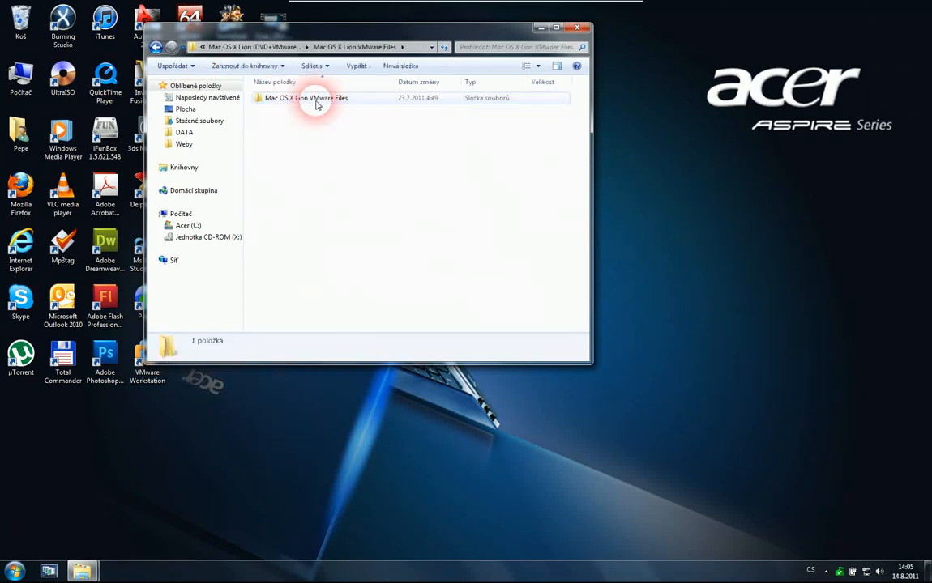
{"action": "double_click", "coordinate": [316, 101]}
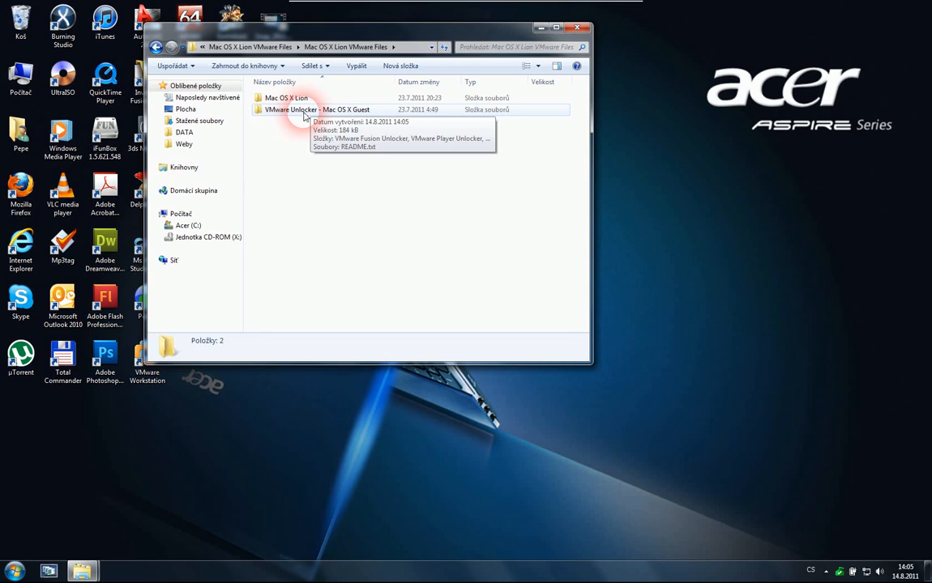
{"action": "double_click", "coordinate": [305, 111]}
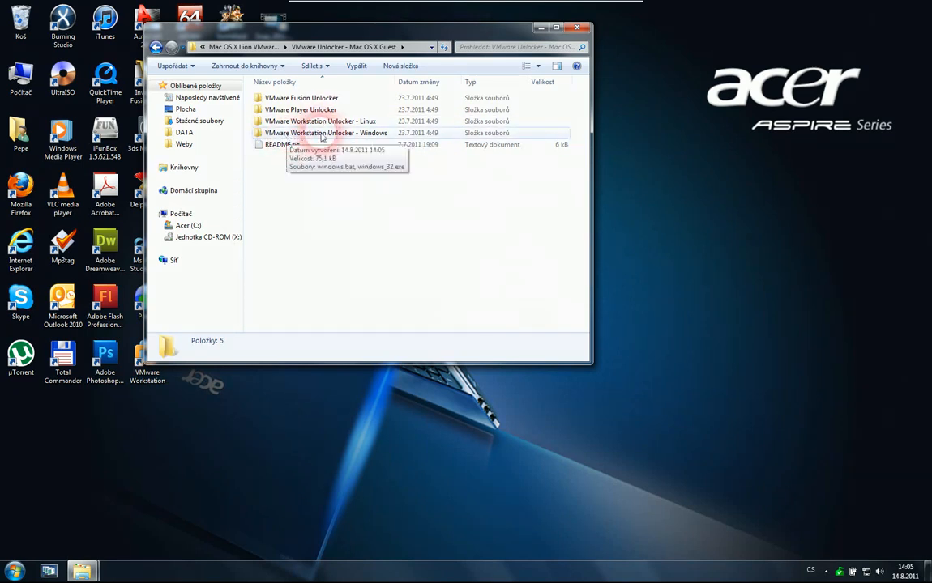
{"action": "left_click", "coordinate": [391, 133]}
{"action": "double_click", "coordinate": [361, 136]}
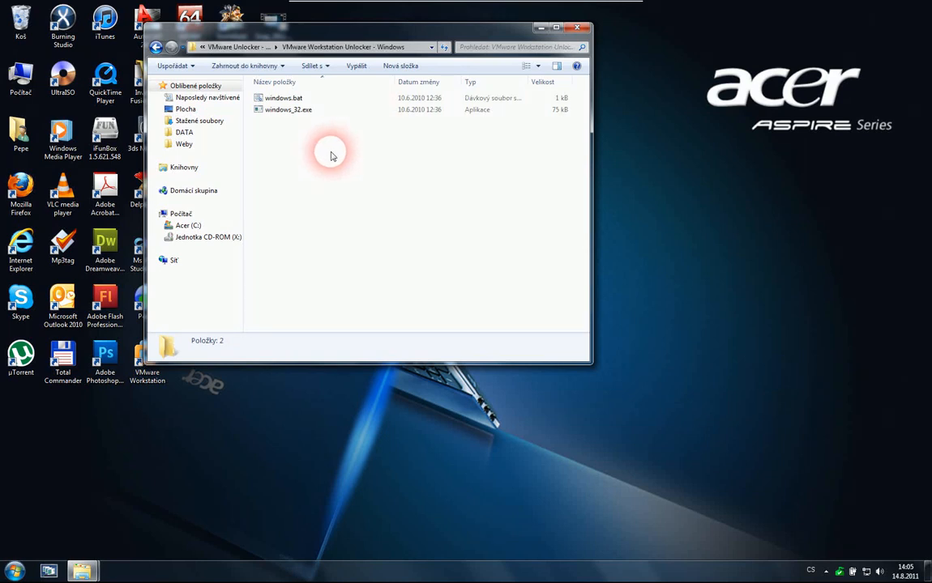
Copy windows.bat and windows_32.exe from the unlocker folder to the root of drive C:
{"action": "left_click_drag", "start_coordinate": [323, 142], "coordinate": [252, 98]}
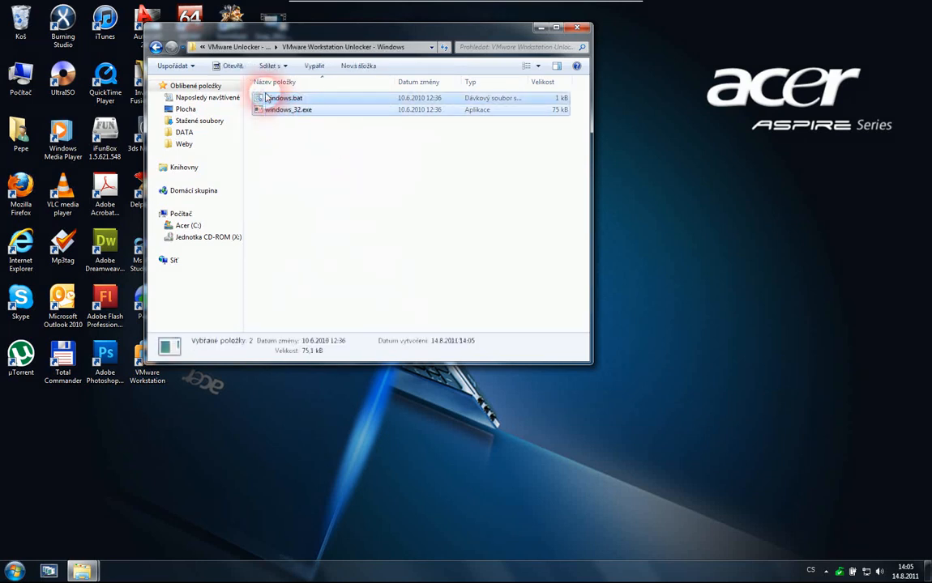
{"action": "right_click", "coordinate": [300, 116]}
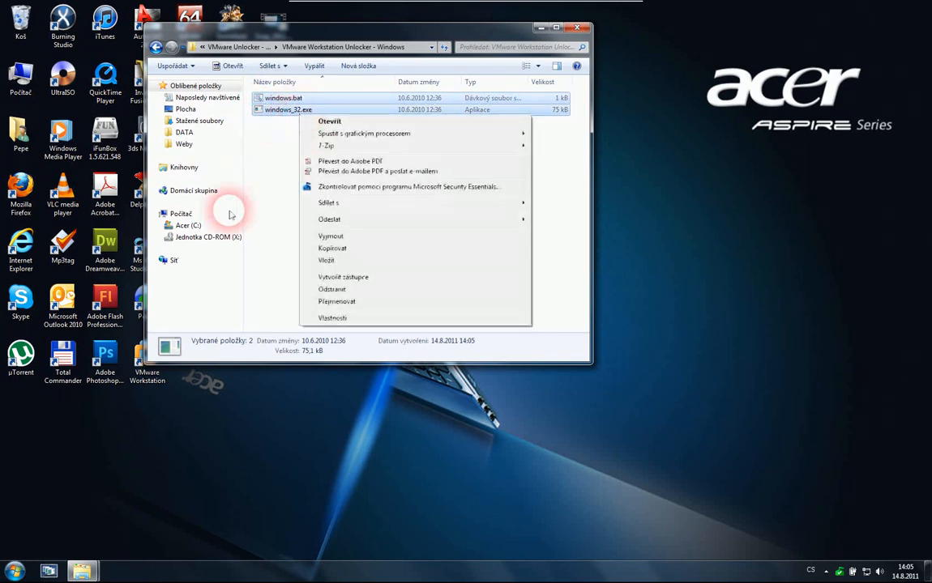
{"action": "left_click", "coordinate": [297, 246]}
{"action": "left_click", "coordinate": [194, 225]}
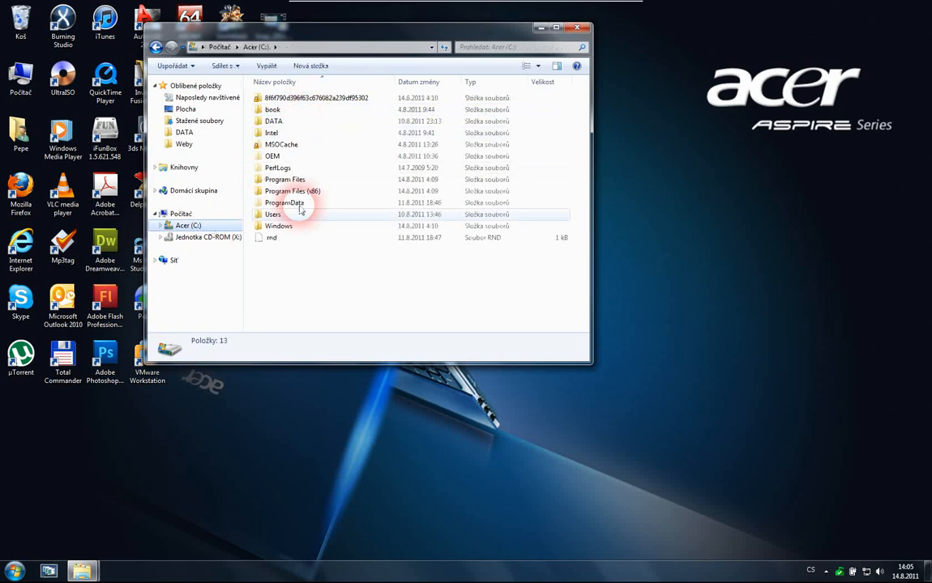
{"action": "right_click", "coordinate": [320, 290]}
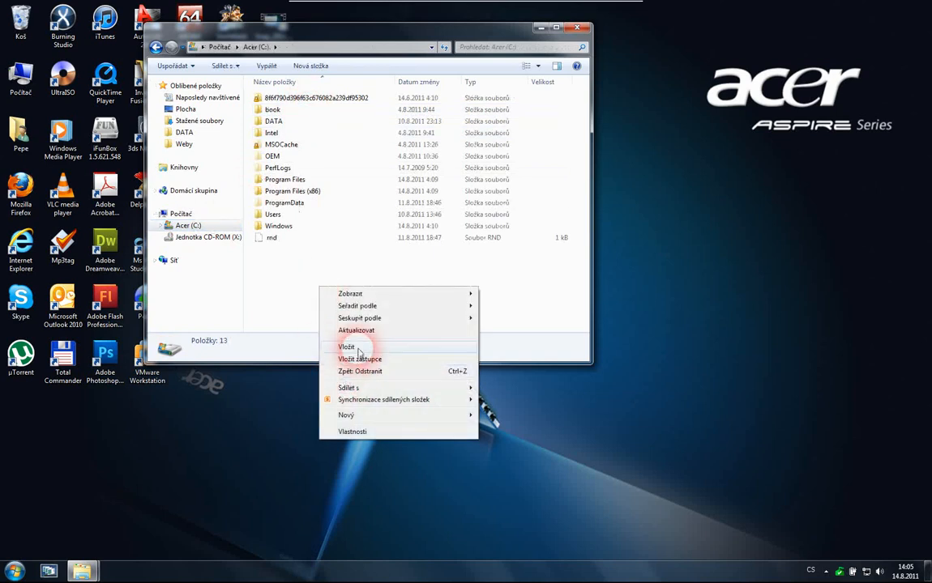
{"action": "left_click", "coordinate": [332, 347]}
{"action": "left_click", "coordinate": [379, 301]}
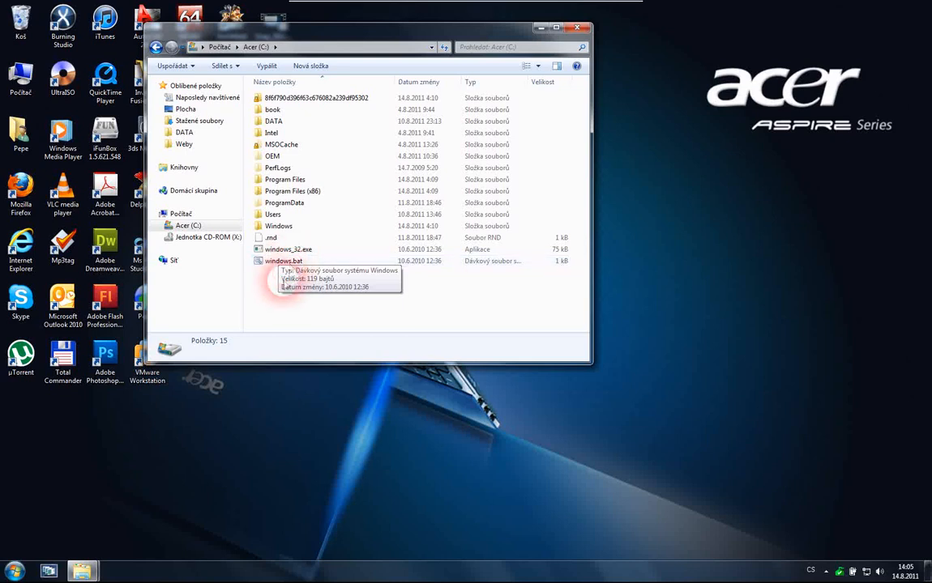
Run windows.bat from the C:\ root in a command prompt, then close the prompt once the unlocker has finished
{"action": "left_click", "coordinate": [13, 571]}
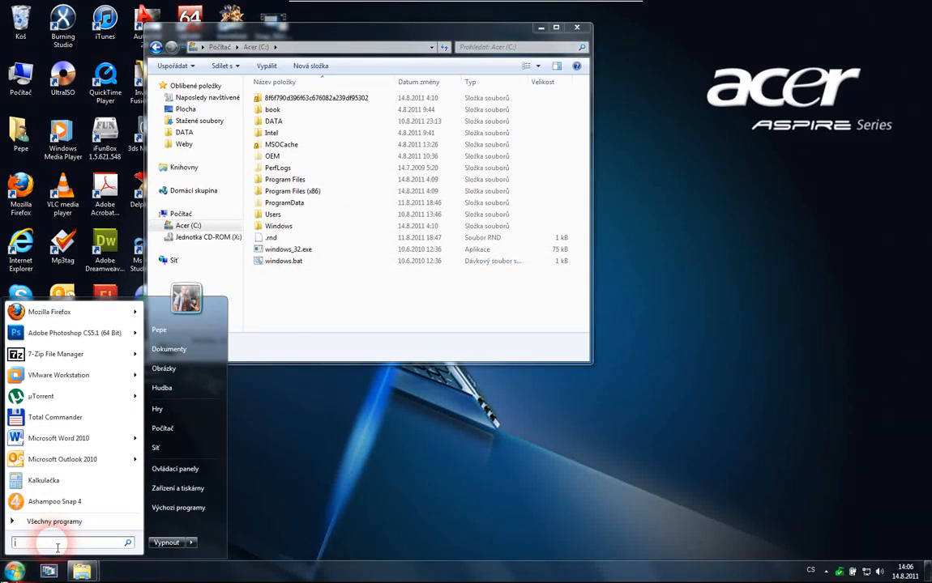
{"action": "type", "text": "cmd"}
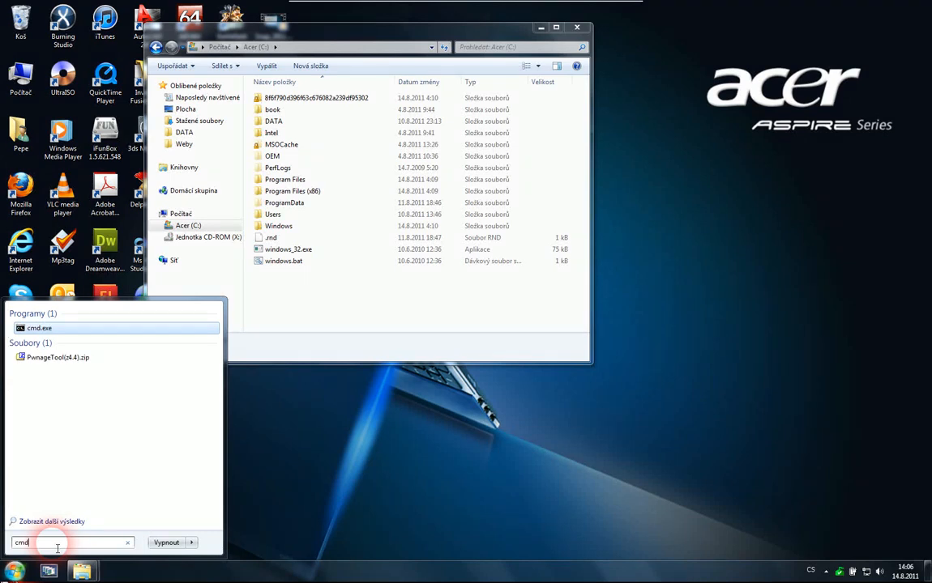
{"action": "key", "text": "Return"}
{"action": "left_click_drag", "start_coordinate": [256, 116], "coordinate": [393, 321]}
{"action": "left_click", "coordinate": [453, 442]}
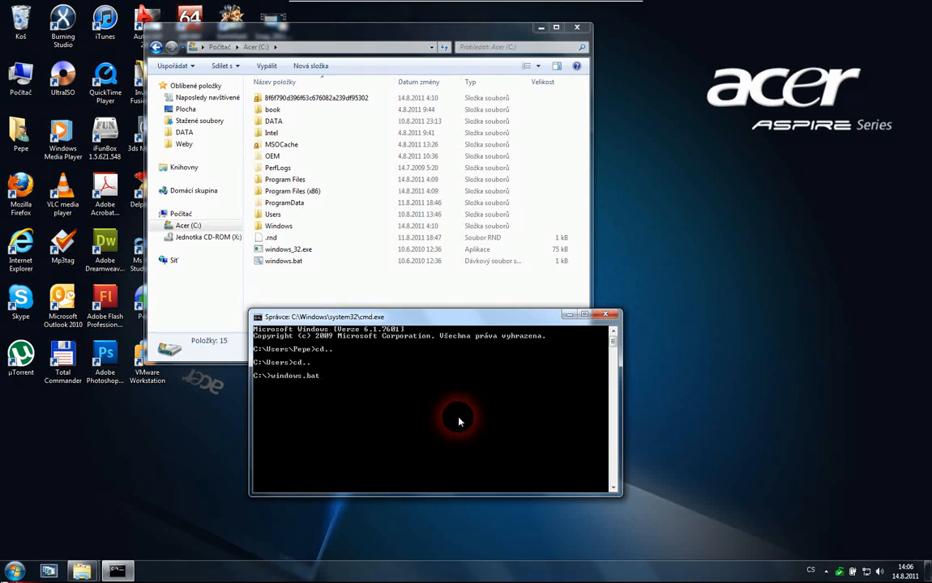
{"action": "key", "text": "Return"}
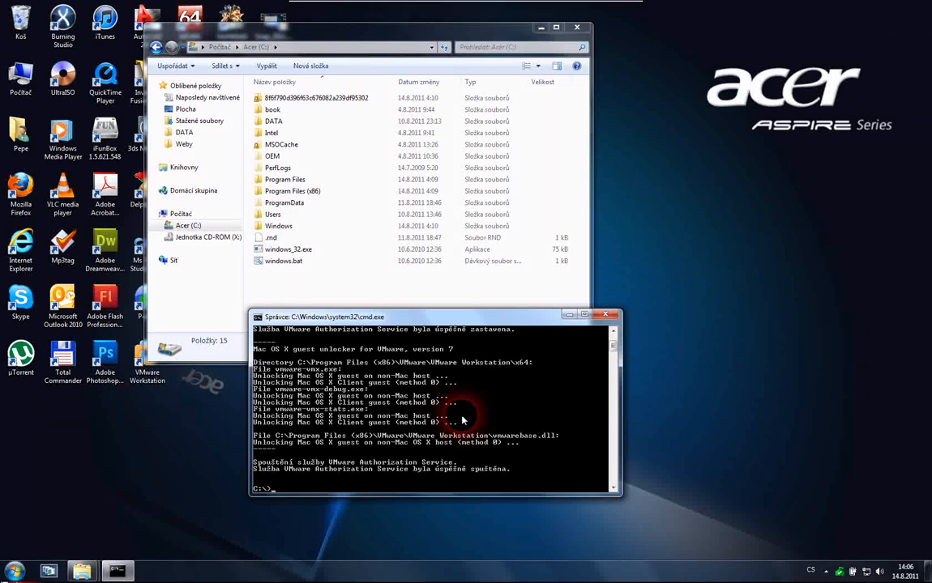
{"action": "left_click", "coordinate": [608, 315]}
Delete windows_32.exe and windows.bat from the root of drive C: and close the folder window
{"action": "left_click_drag", "start_coordinate": [421, 291], "coordinate": [330, 251]}
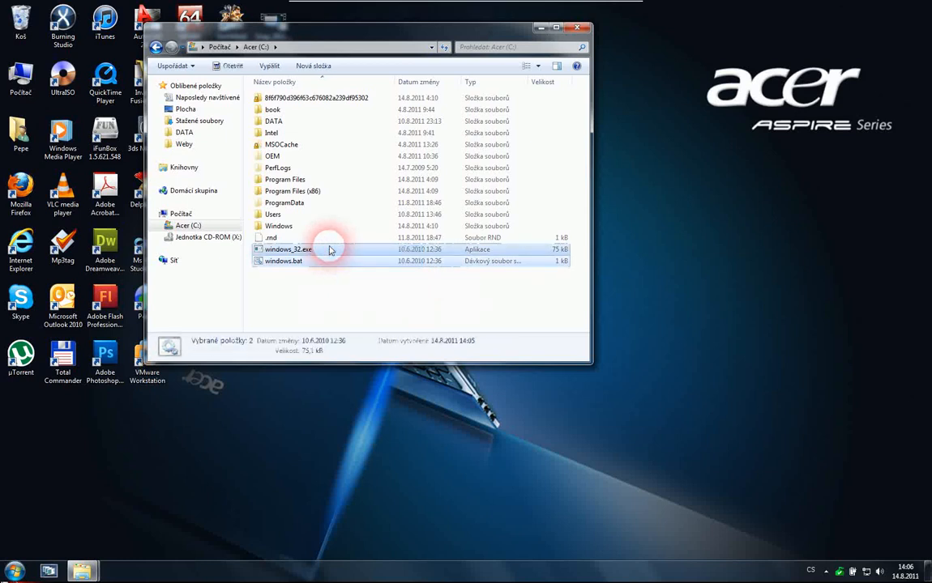
{"action": "key", "text": "Delete"}
{"action": "key", "text": "Return"}
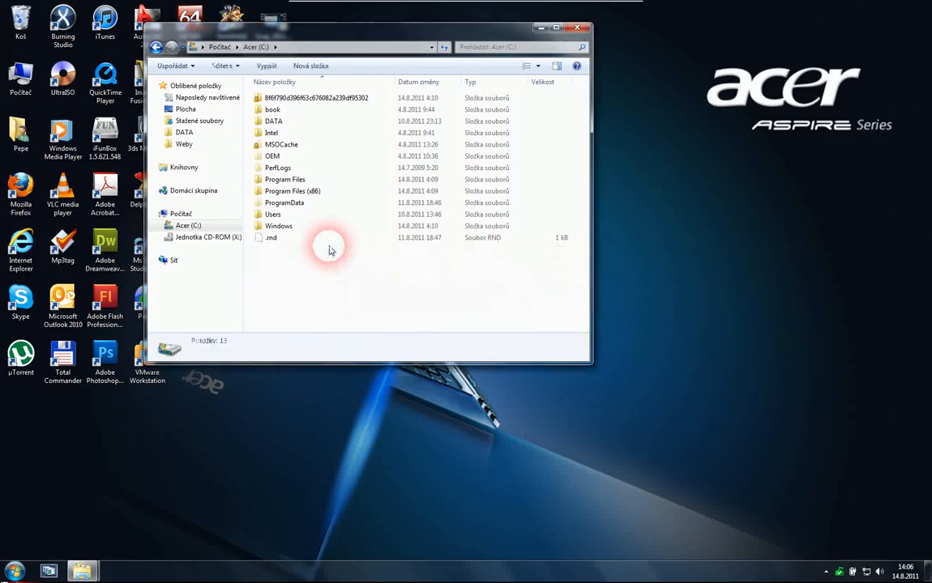
{"action": "left_click", "coordinate": [586, 29]}
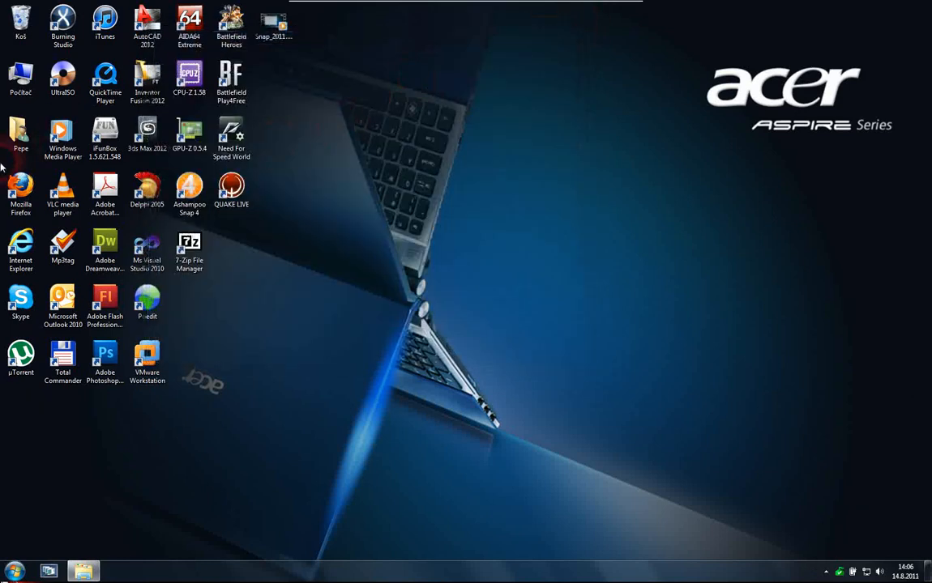
Browse from the downloads to the inner Mac OS X Lion VMware Files folder and check the contents of its Mac OS X Lion folder
{"action": "double_click", "coordinate": [21, 134]}
{"action": "double_click", "coordinate": [355, 144]}
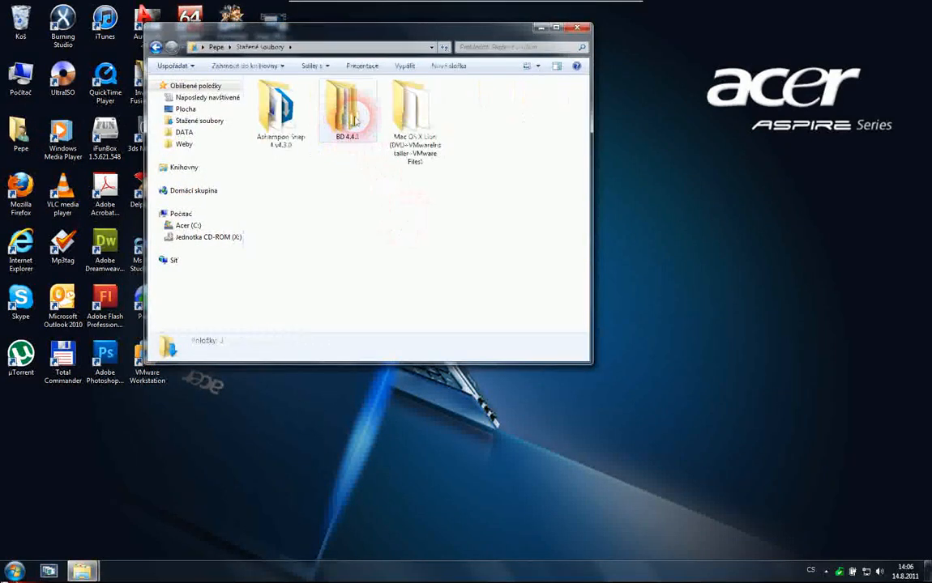
{"action": "double_click", "coordinate": [411, 102]}
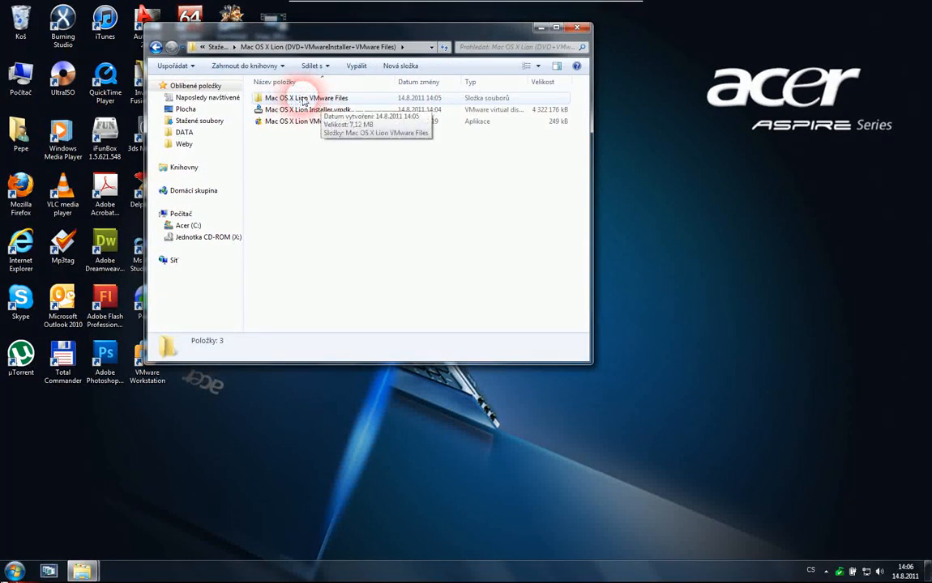
{"action": "double_click", "coordinate": [344, 98]}
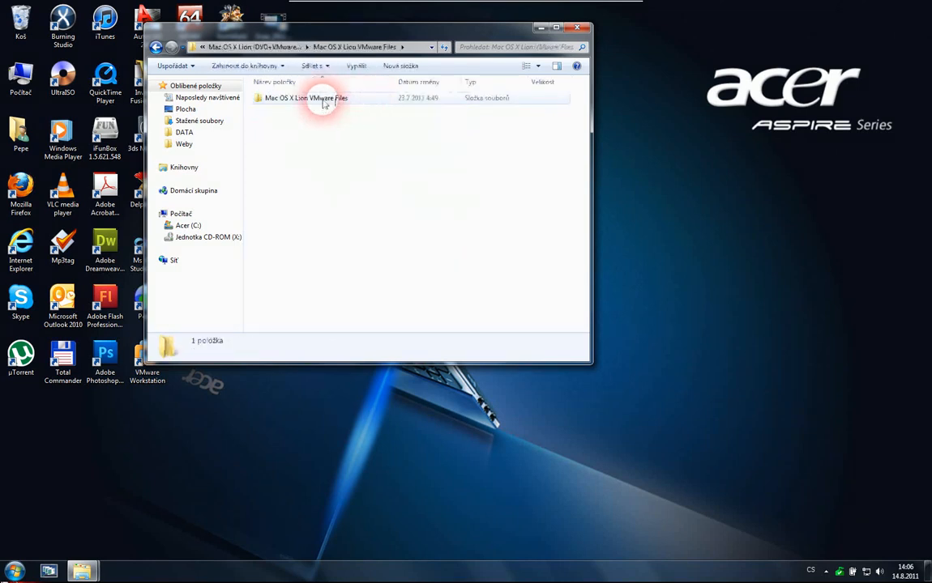
{"action": "double_click", "coordinate": [324, 99]}
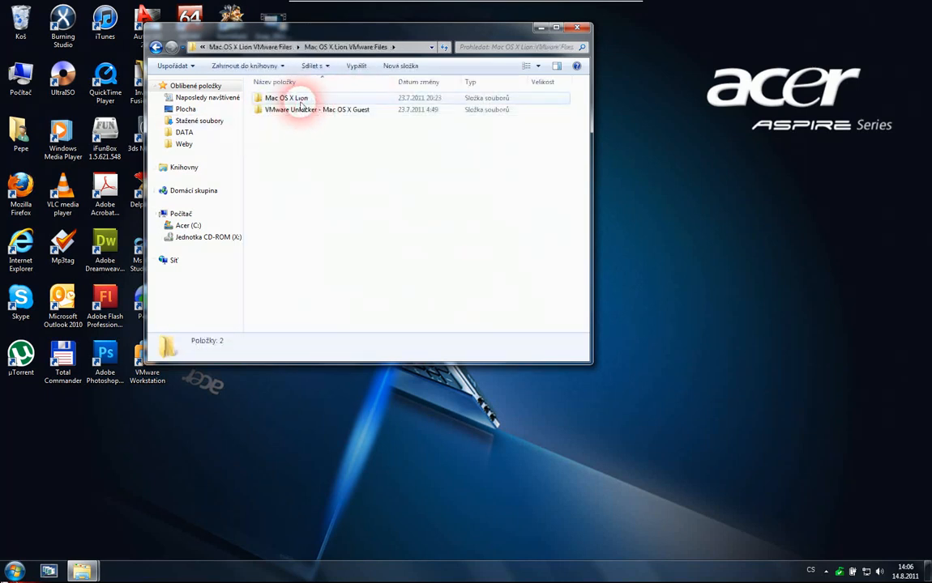
{"action": "left_click", "coordinate": [358, 97]}
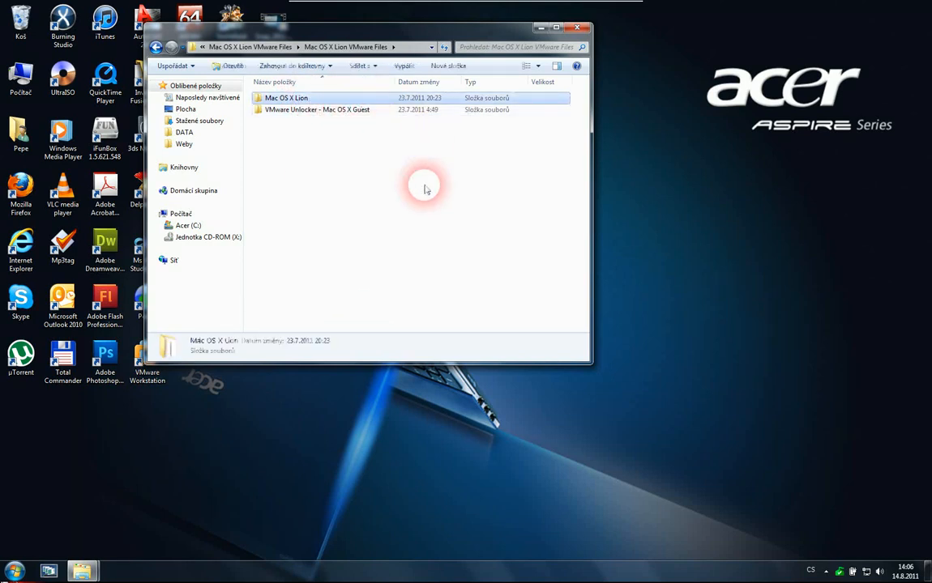
{"action": "double_click", "coordinate": [386, 100]}
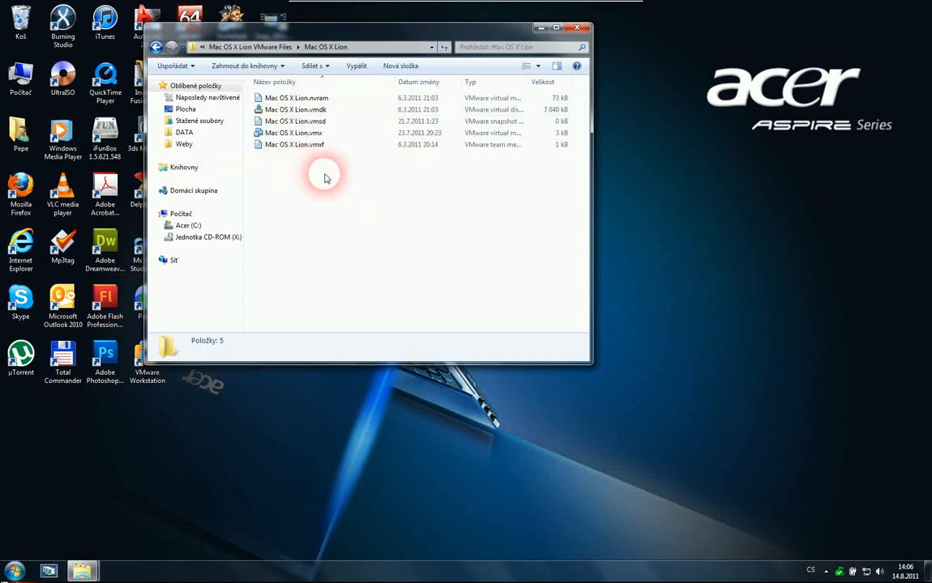
{"action": "key", "text": "BackSpace"}
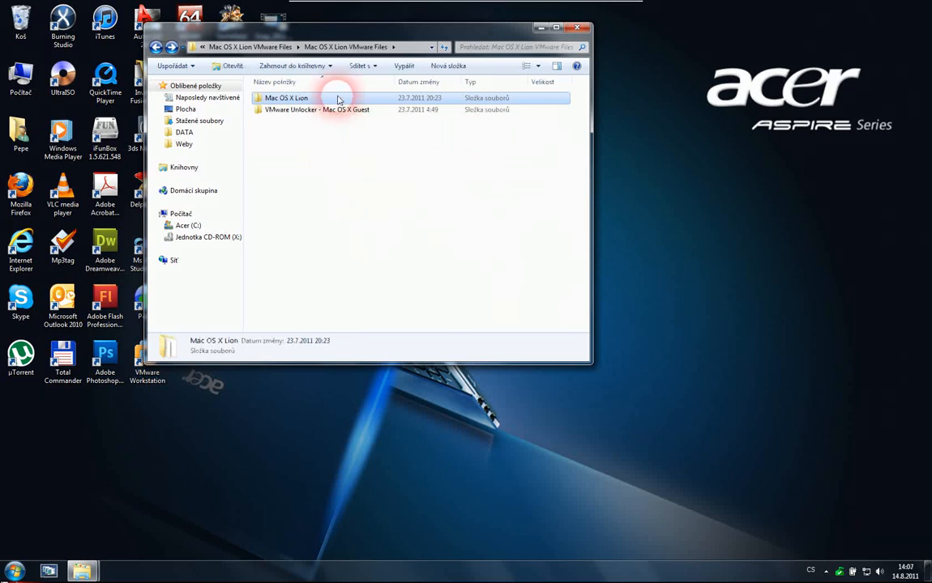
Move the Mac OS X Lion folder to C:\DATA\Virtual Machines
{"action": "right_click", "coordinate": [334, 99]}
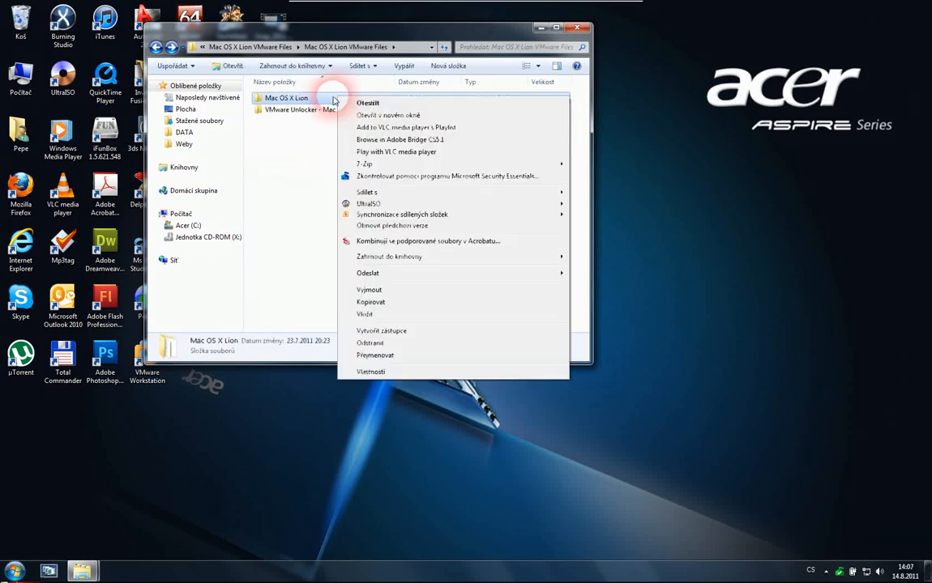
{"action": "left_click", "coordinate": [378, 291]}
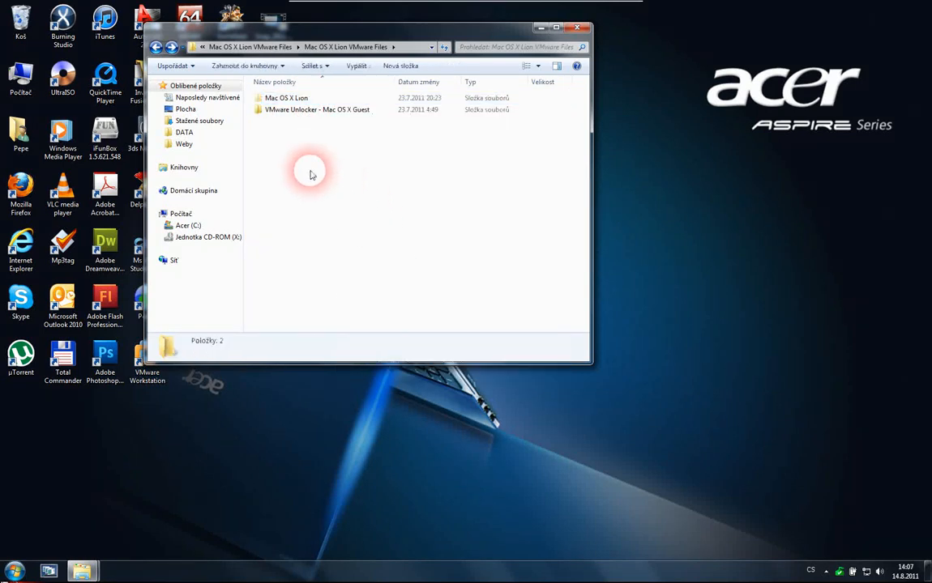
{"action": "left_click", "coordinate": [203, 133]}
{"action": "double_click", "coordinate": [355, 95]}
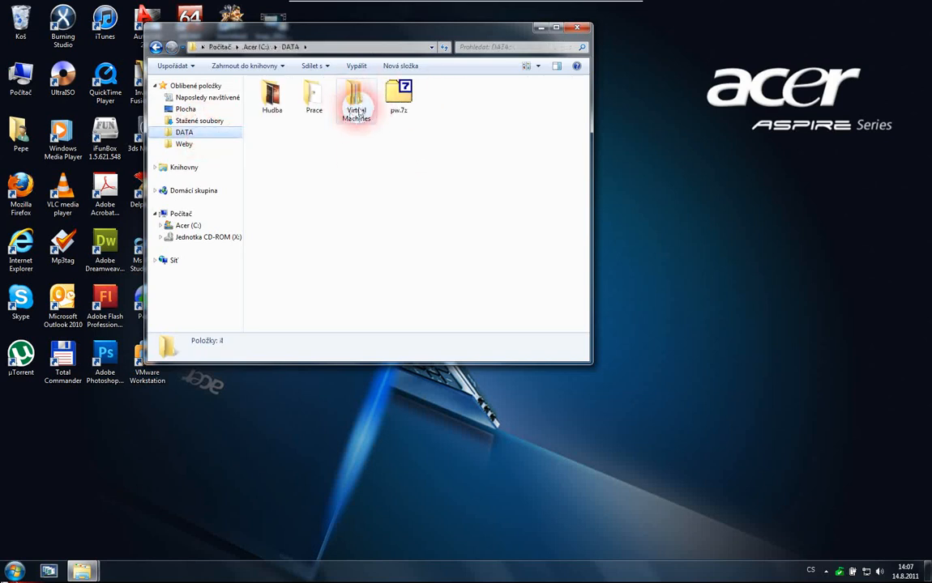
{"action": "right_click", "coordinate": [323, 155]}
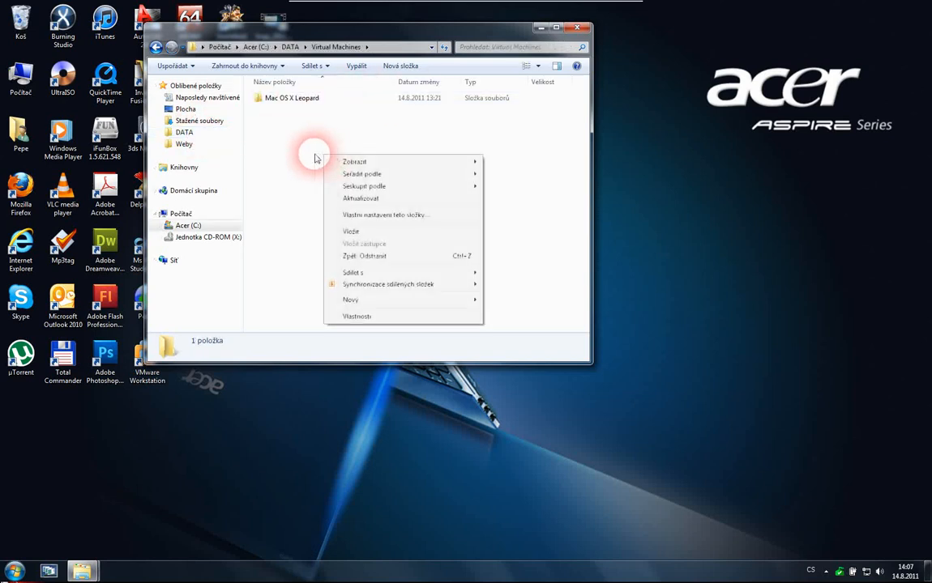
{"action": "left_click", "coordinate": [348, 231]}
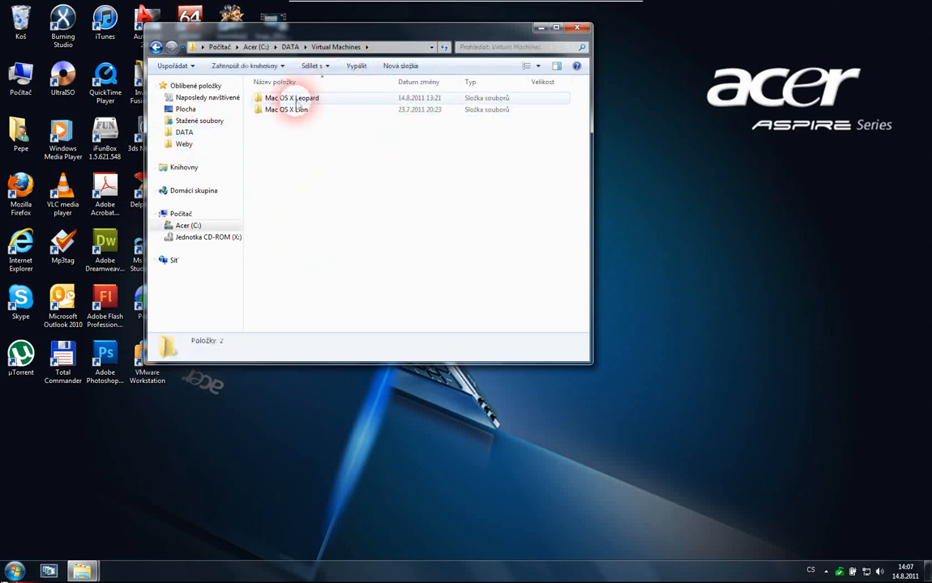
Open Mac OS X Lion.vmx from the moved Mac OS X Lion folder in VMware Workstation
{"action": "double_click", "coordinate": [313, 111]}
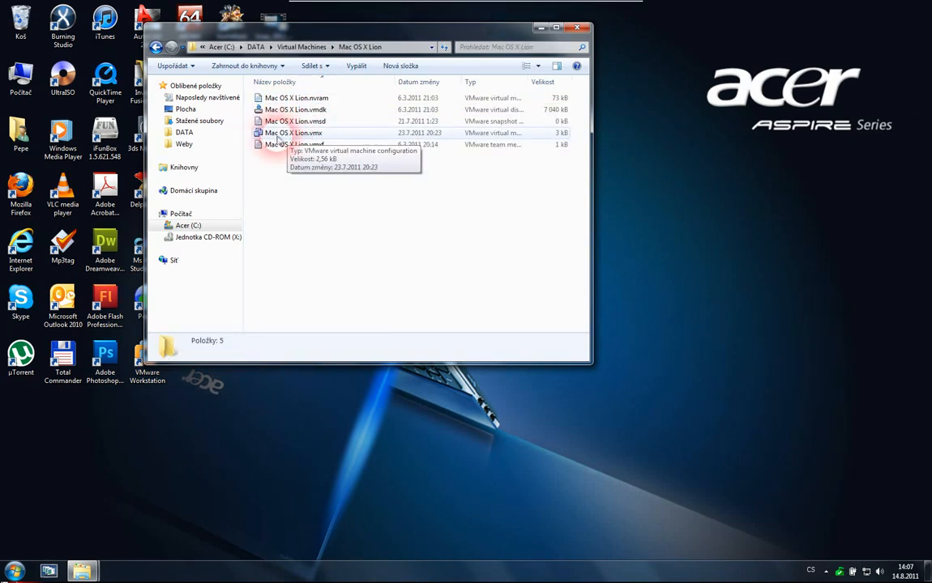
{"action": "left_click", "coordinate": [341, 136]}
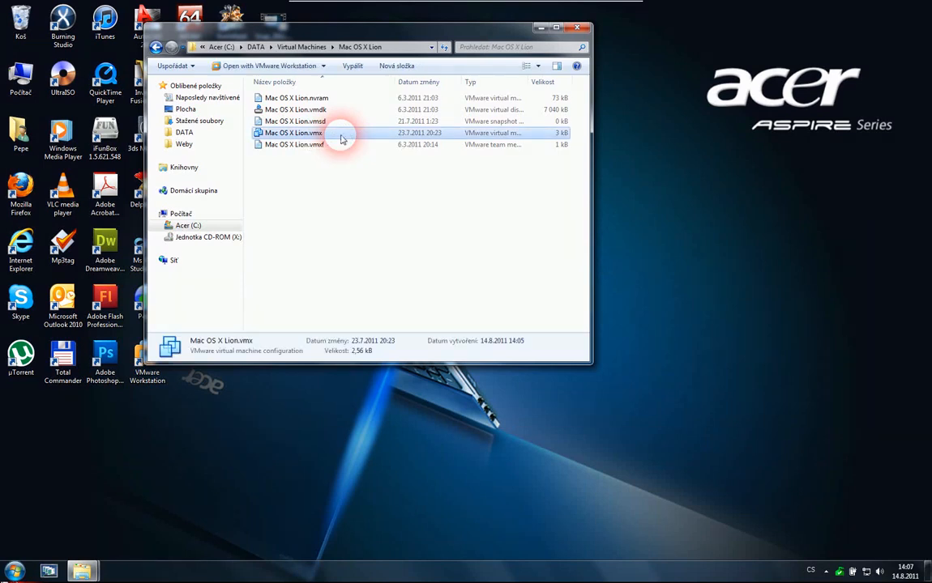
{"action": "double_click", "coordinate": [340, 139]}
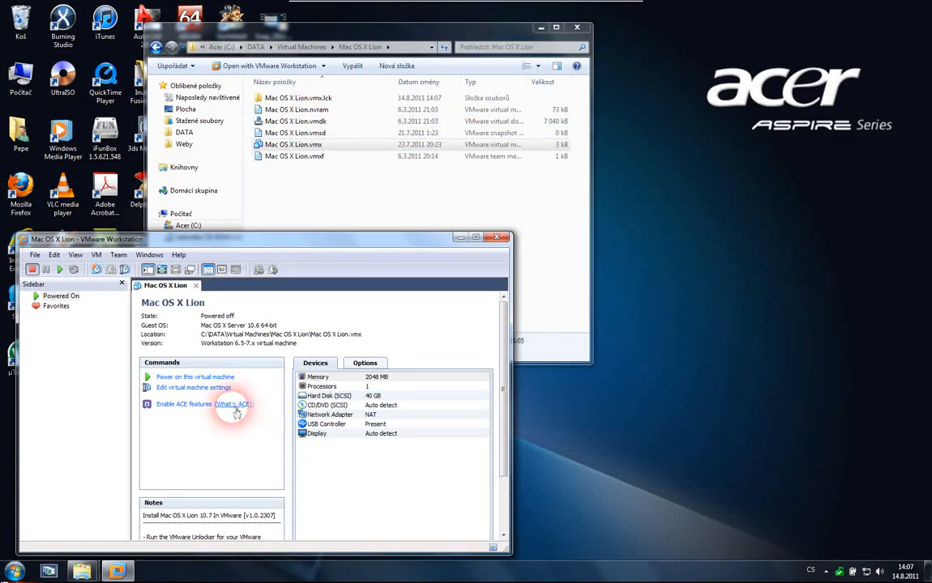
Set the memory of the Mac OS X Lion virtual machine to 4096 MB
{"action": "left_click", "coordinate": [213, 389]}
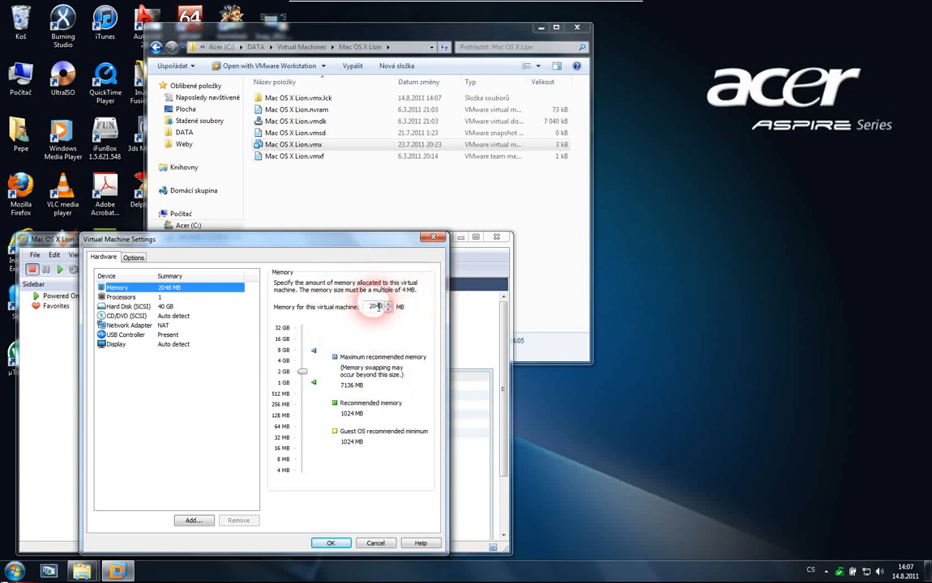
{"action": "double_click", "coordinate": [375, 306]}
{"action": "type", "text": "4096"}
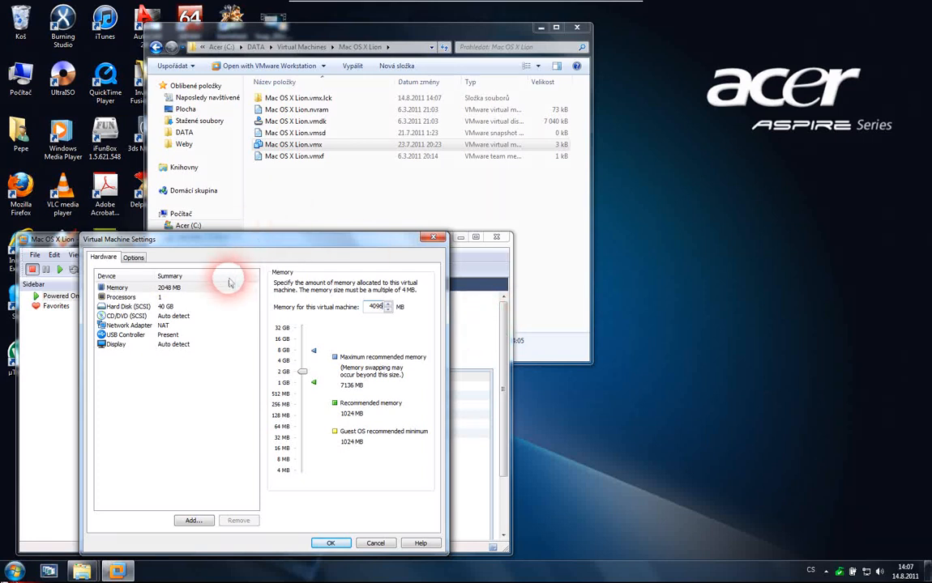
Review the virtual machine's processor, hard disk, disk utilities, CD/DVD, network adapter, USB controller and display settings
{"action": "left_click", "coordinate": [168, 298]}
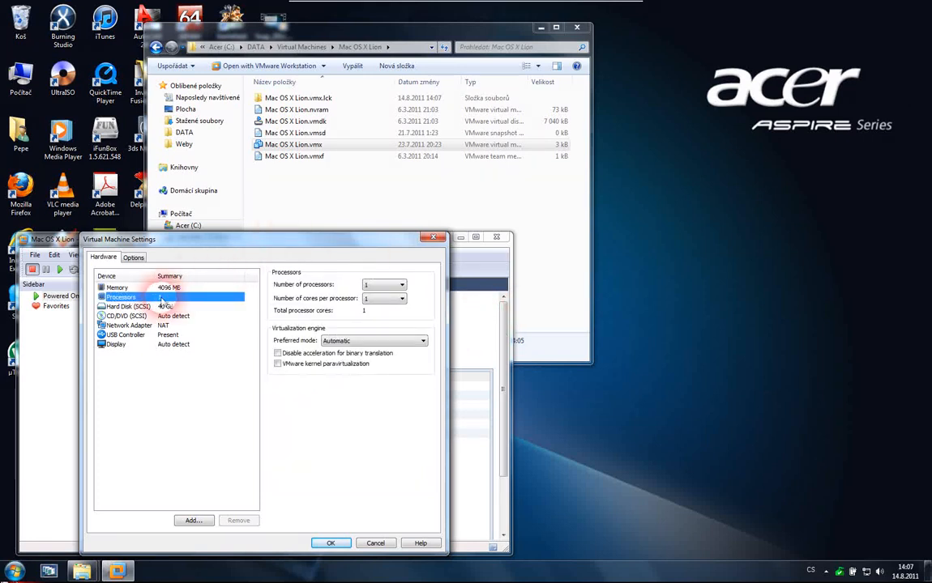
{"action": "left_click", "coordinate": [162, 306]}
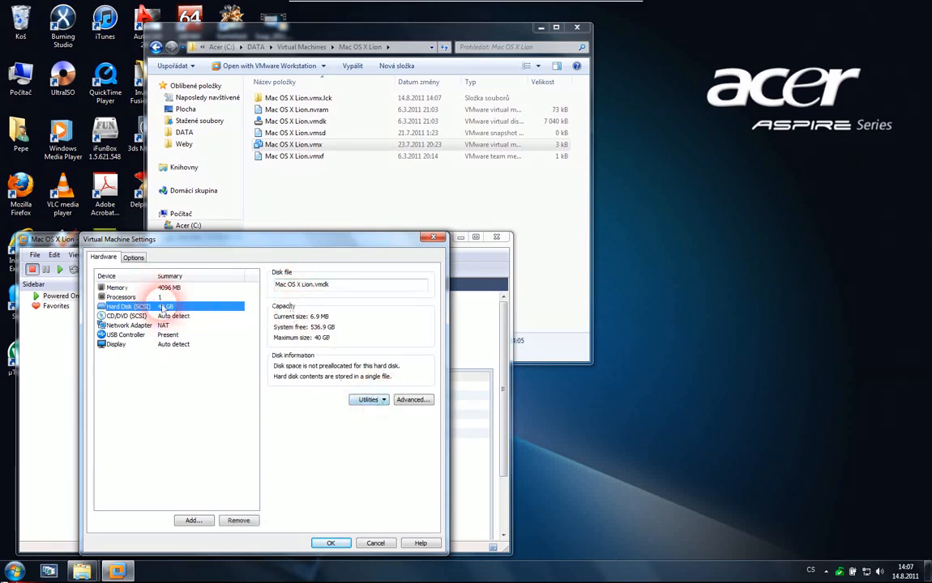
{"action": "left_click", "coordinate": [375, 401]}
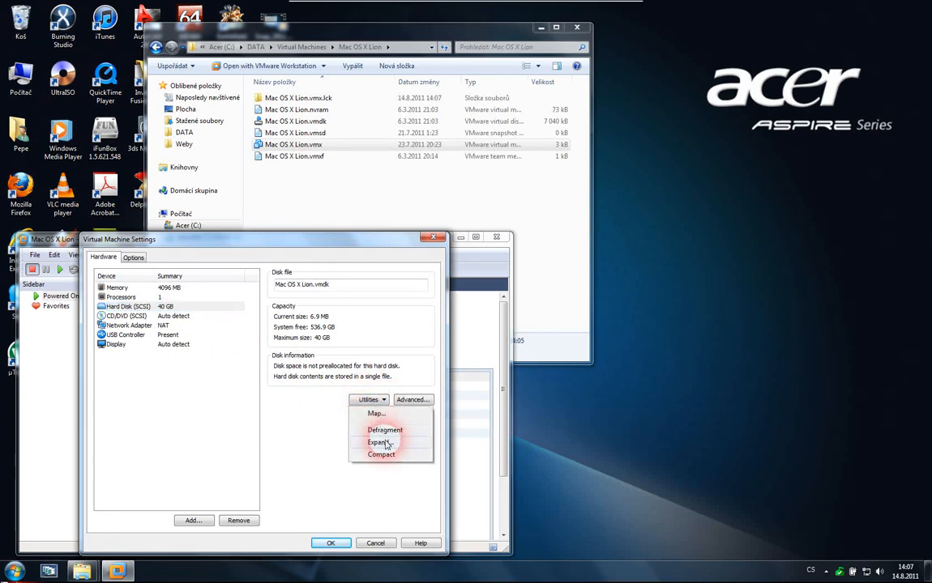
{"action": "left_click", "coordinate": [308, 344]}
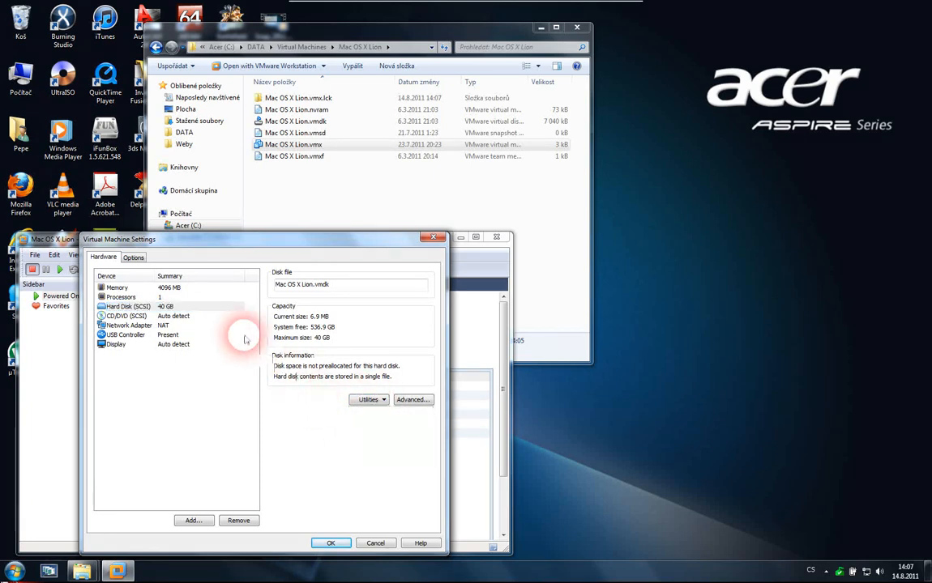
{"action": "left_click", "coordinate": [162, 325]}
{"action": "left_click", "coordinate": [128, 316]}
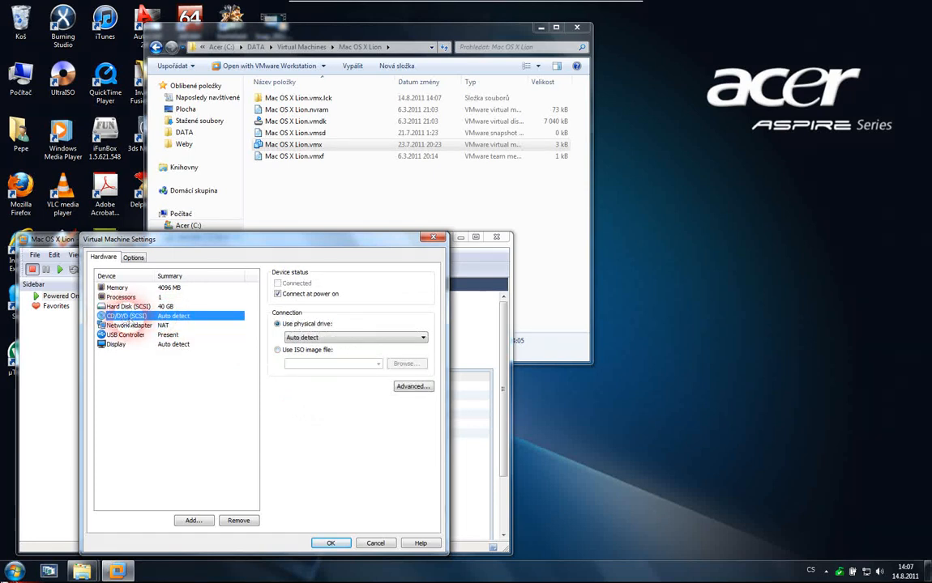
{"action": "left_click", "coordinate": [123, 325]}
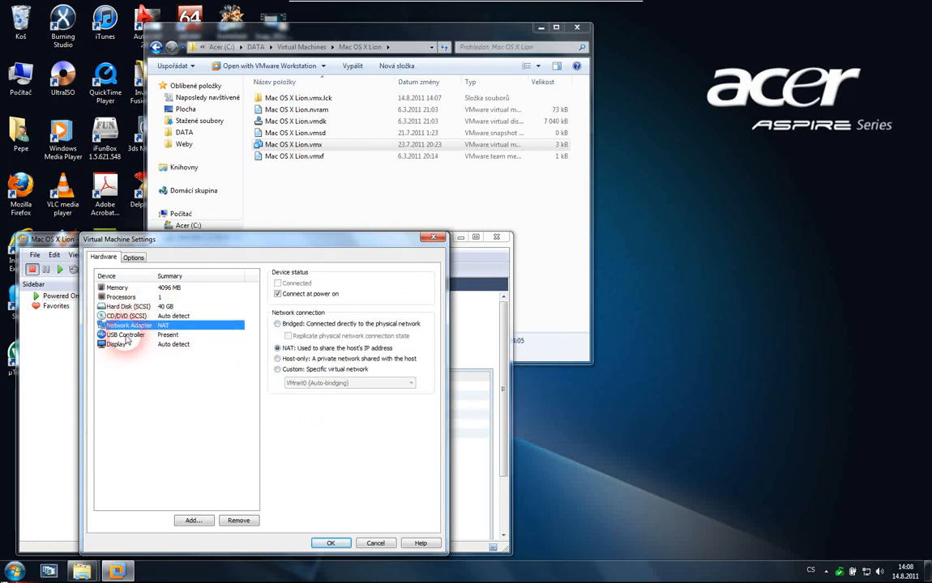
{"action": "left_click", "coordinate": [125, 335]}
{"action": "left_click", "coordinate": [124, 346]}
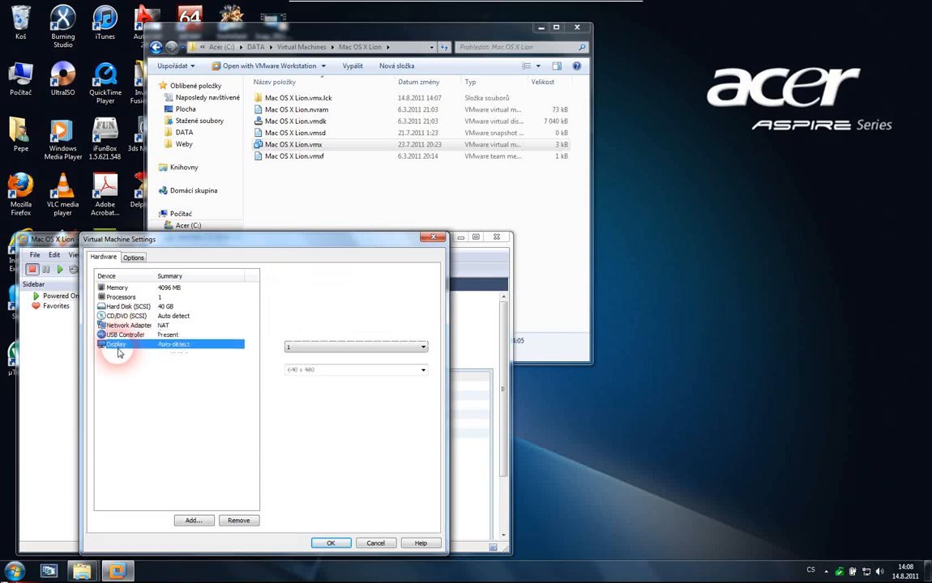
{"action": "left_click", "coordinate": [277, 283]}
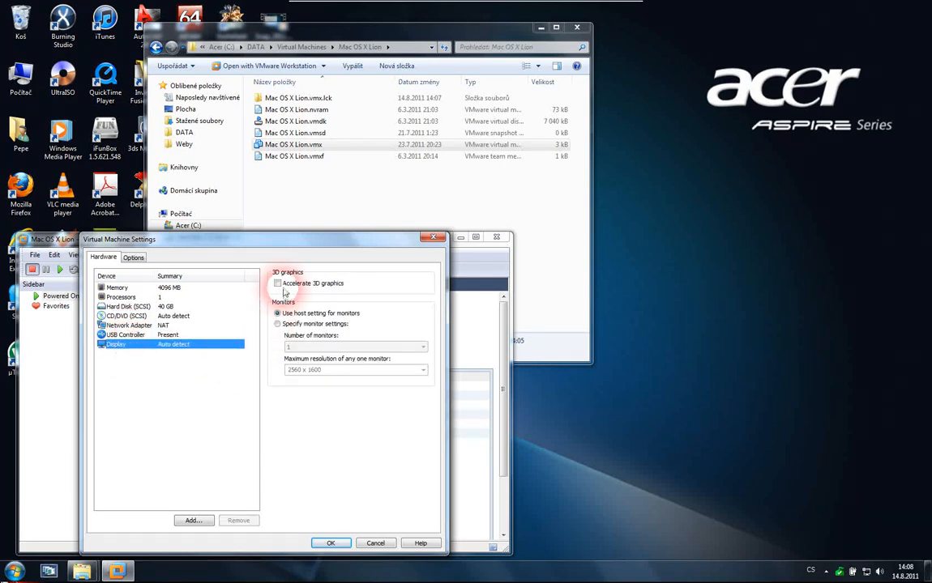
{"action": "left_click", "coordinate": [125, 306]}
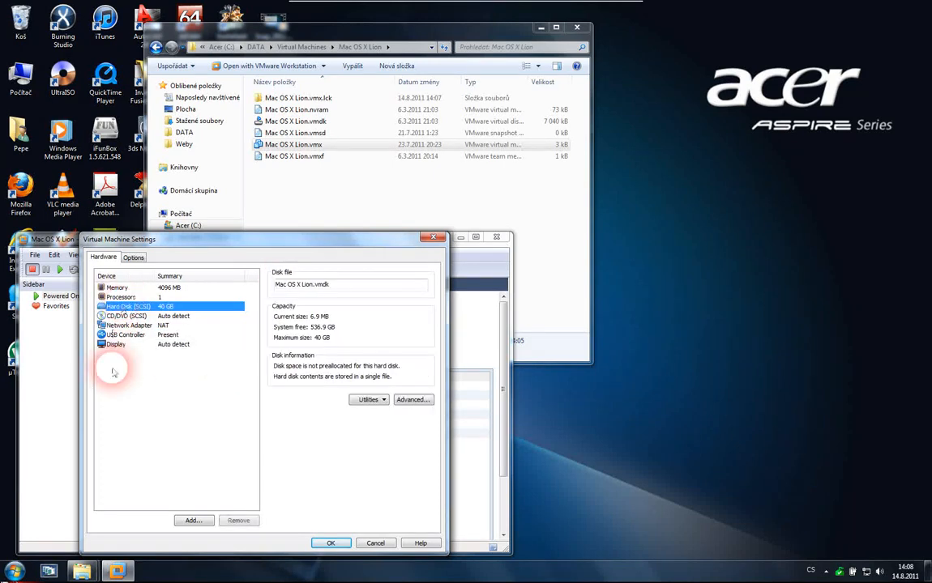
Start adding a hard disk to the virtual machine, using an existing virtual disk
{"action": "left_click", "coordinate": [195, 520]}
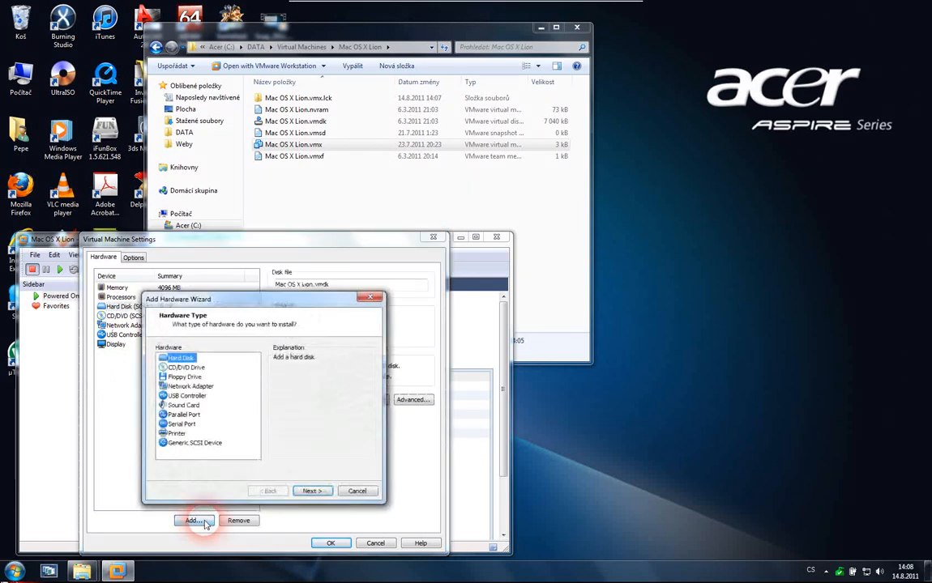
{"action": "left_click", "coordinate": [170, 358]}
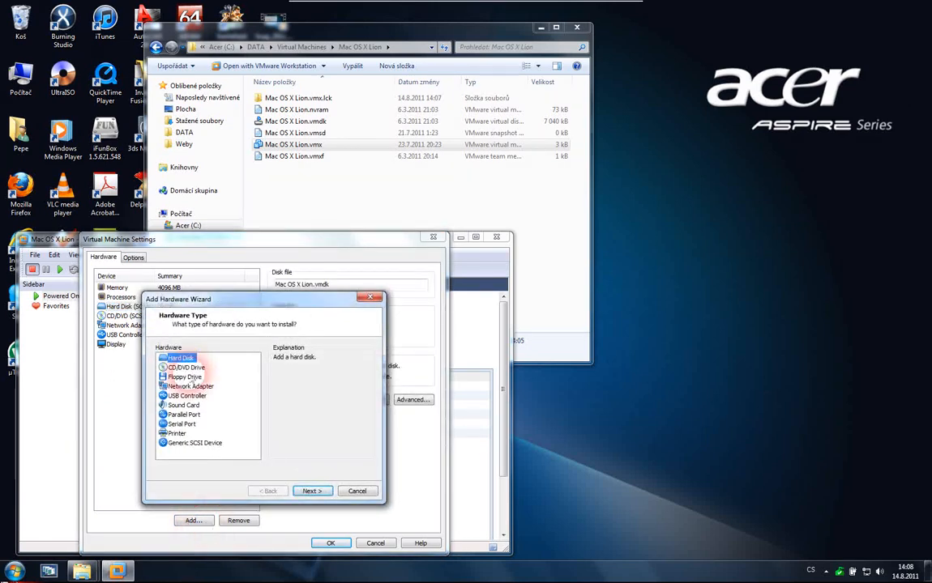
{"action": "left_click", "coordinate": [312, 491]}
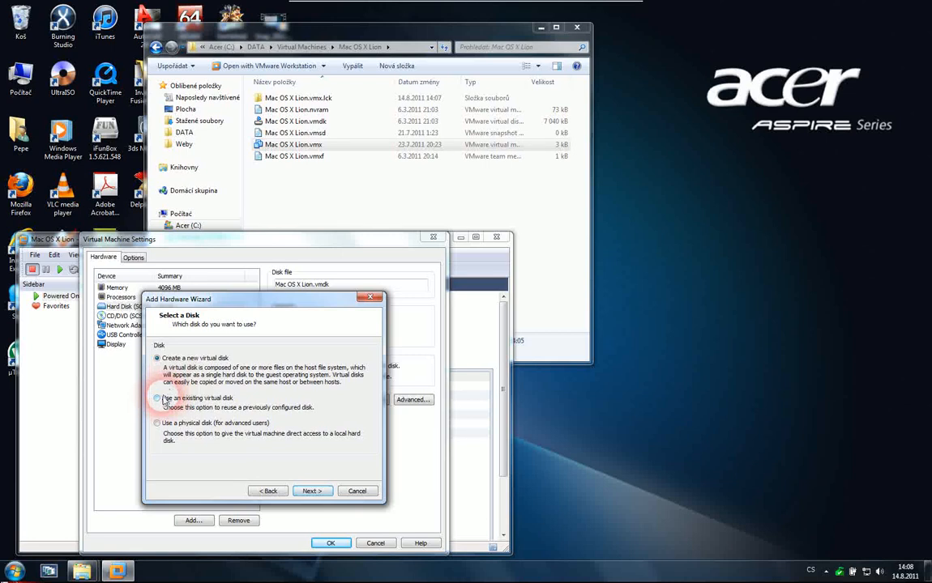
{"action": "left_click", "coordinate": [158, 399]}
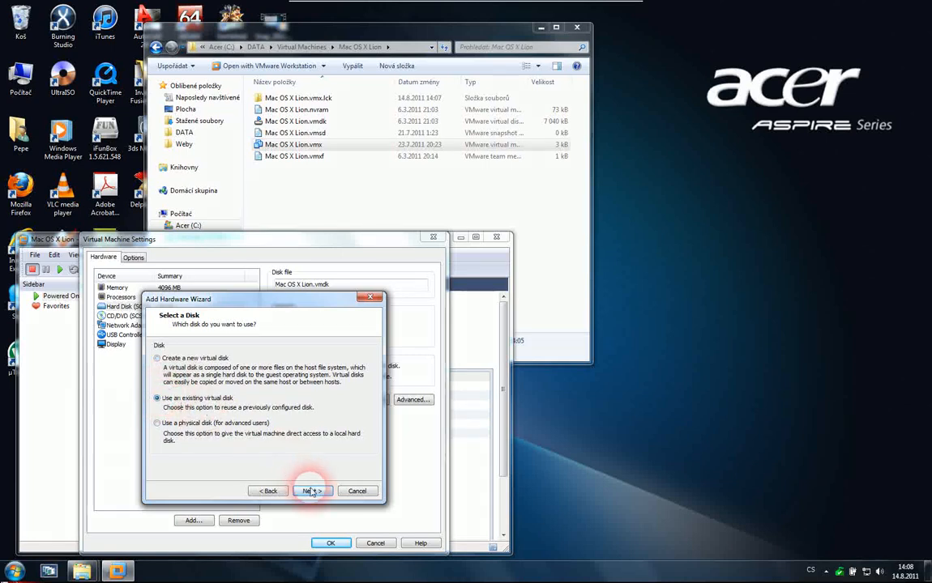
{"action": "left_click", "coordinate": [311, 491]}
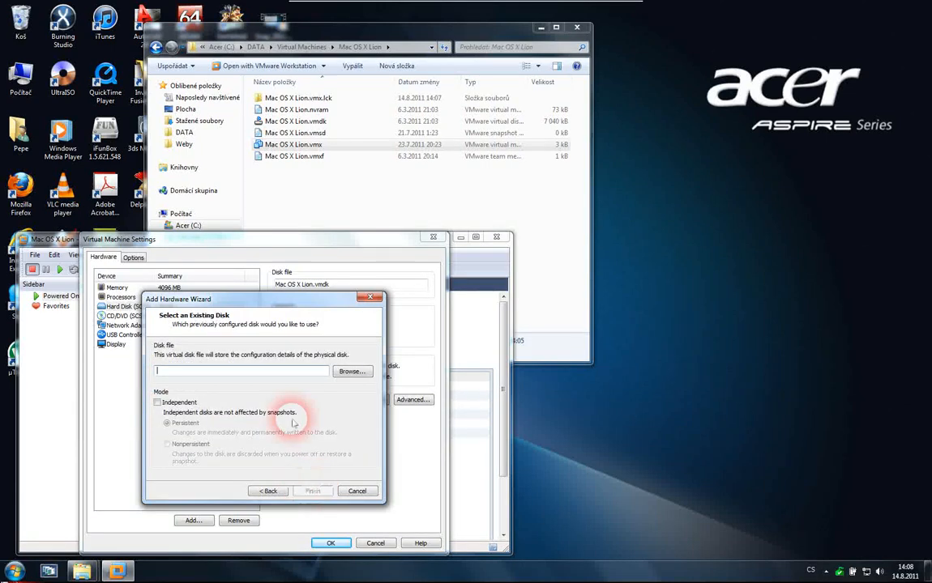
Attach Mac OS X Lion Installer.vmdk from the downloaded Mac OS X Lion (DVD+VMwareInstaller+VMware Files) folder and save the virtual machine settings
{"action": "left_click", "coordinate": [351, 373]}
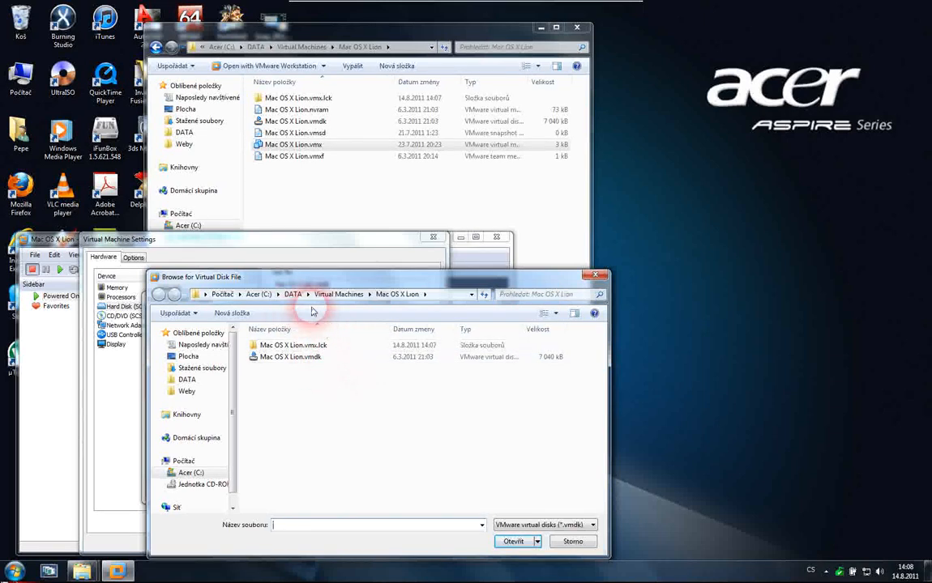
{"action": "left_click", "coordinate": [198, 369]}
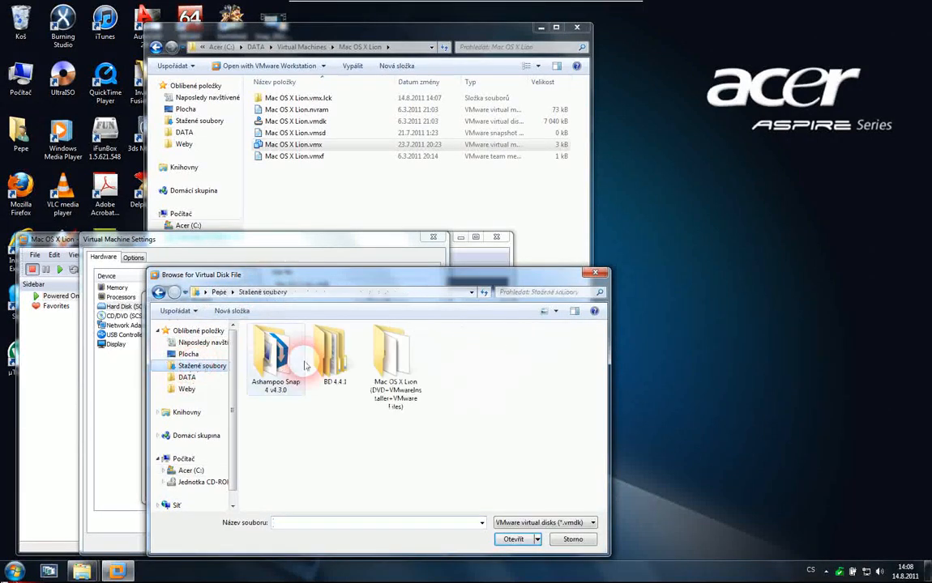
{"action": "double_click", "coordinate": [393, 369]}
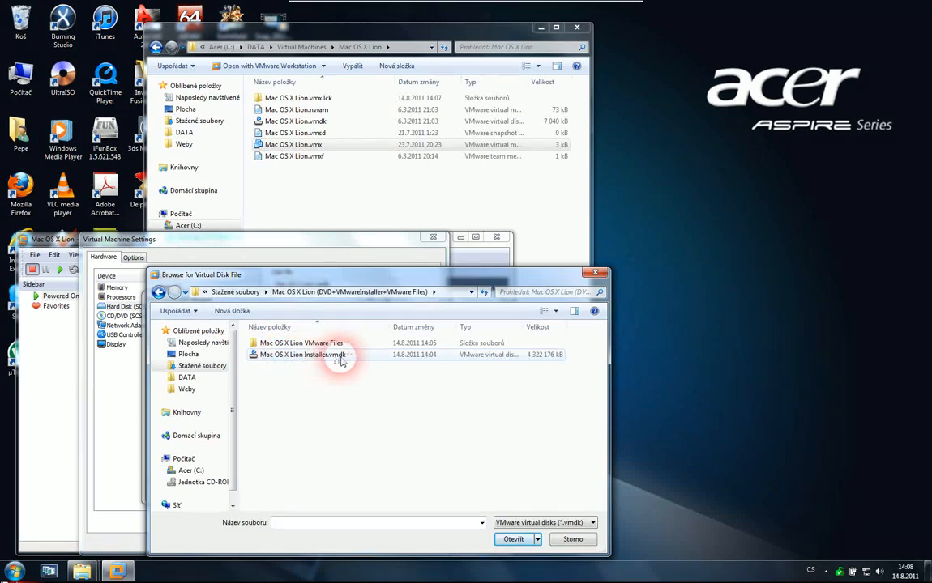
{"action": "left_click", "coordinate": [340, 360]}
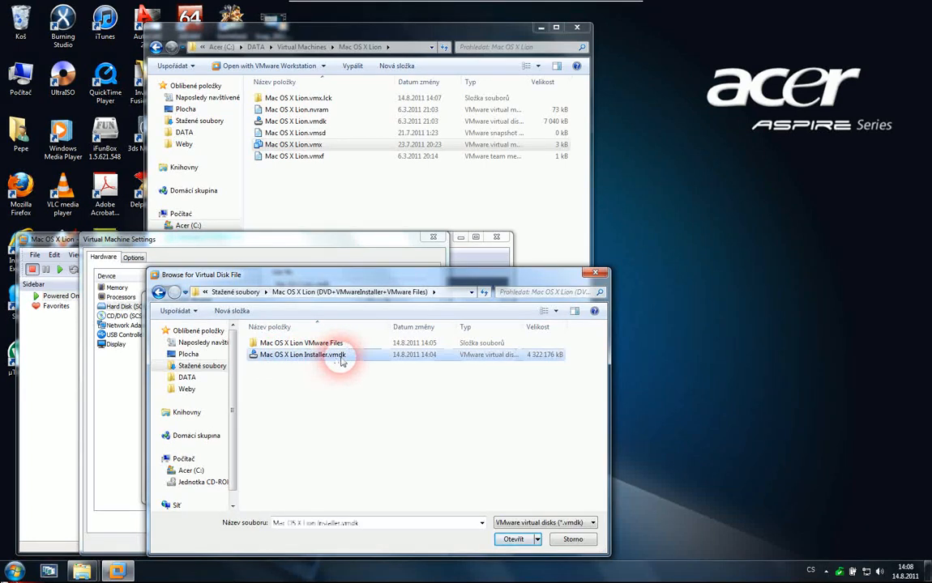
{"action": "left_click", "coordinate": [514, 540]}
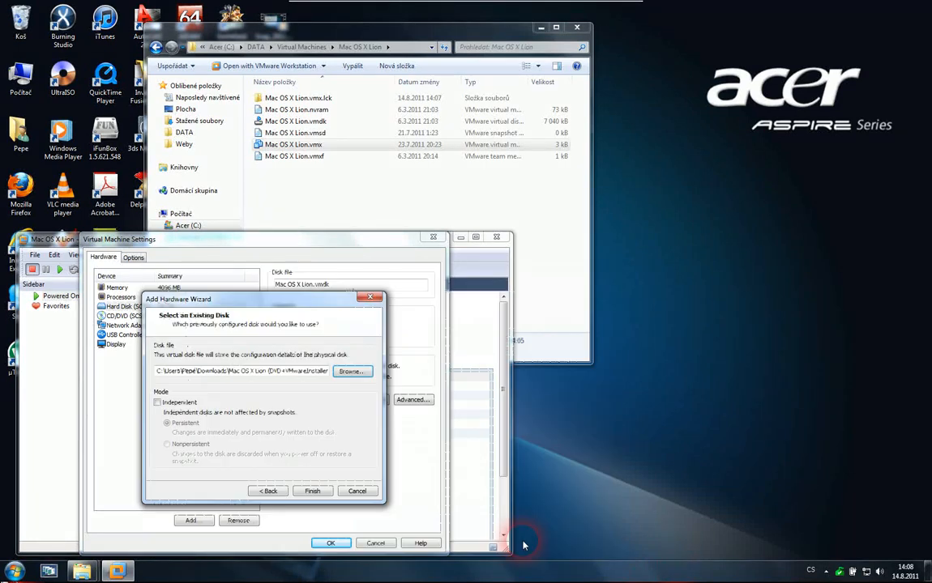
{"action": "left_click", "coordinate": [313, 491]}
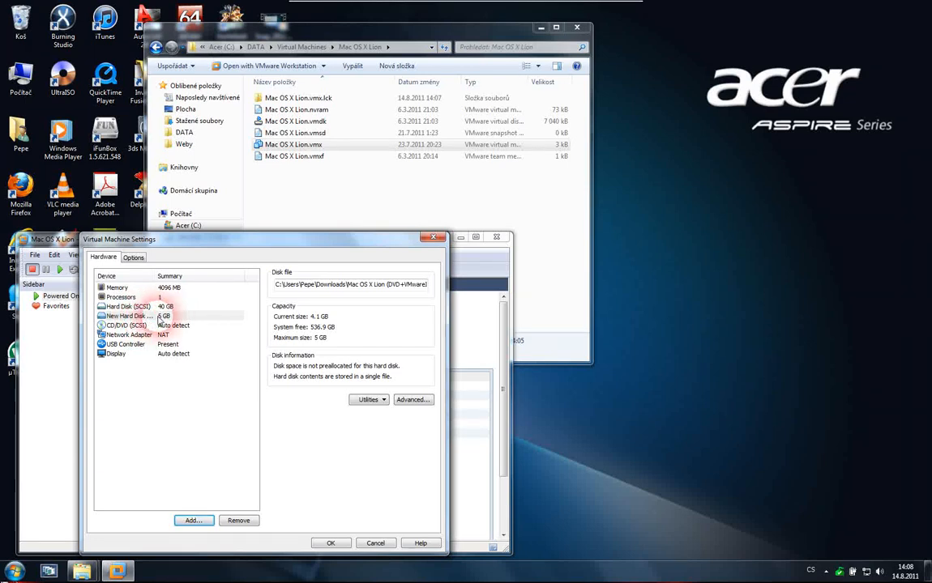
{"action": "left_click", "coordinate": [332, 544]}
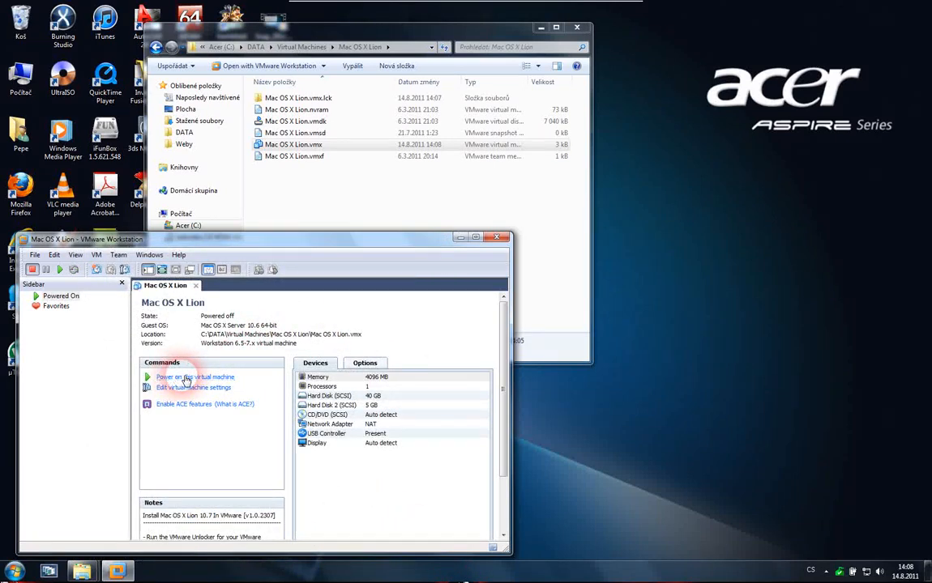
Power on the Mac OS X Lion virtual machine, declare it as copied, and move its window higher on the desktop
{"action": "left_click", "coordinate": [186, 379]}
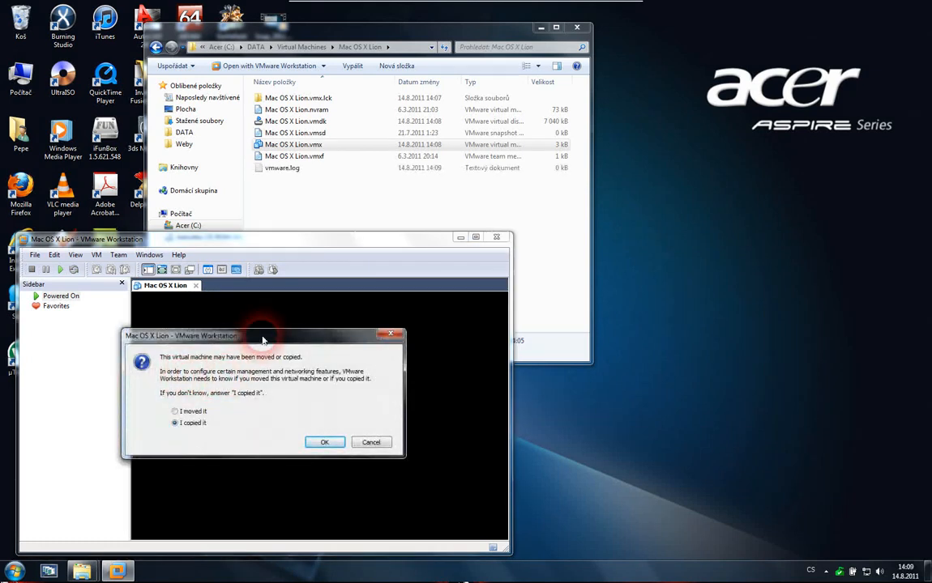
{"action": "left_click_drag", "start_coordinate": [261, 339], "coordinate": [317, 317]}
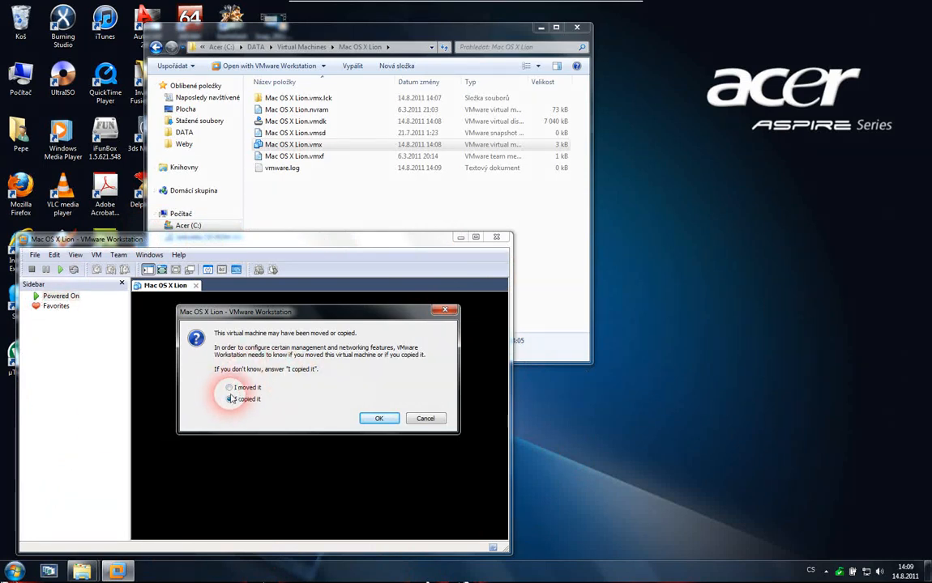
{"action": "left_click", "coordinate": [379, 419]}
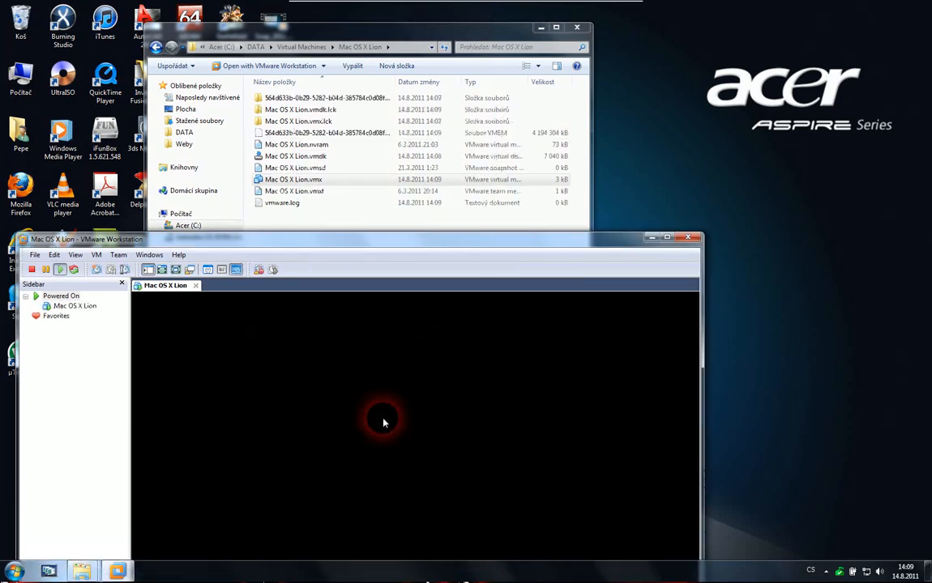
{"action": "left_click_drag", "start_coordinate": [483, 252], "coordinate": [571, 65]}
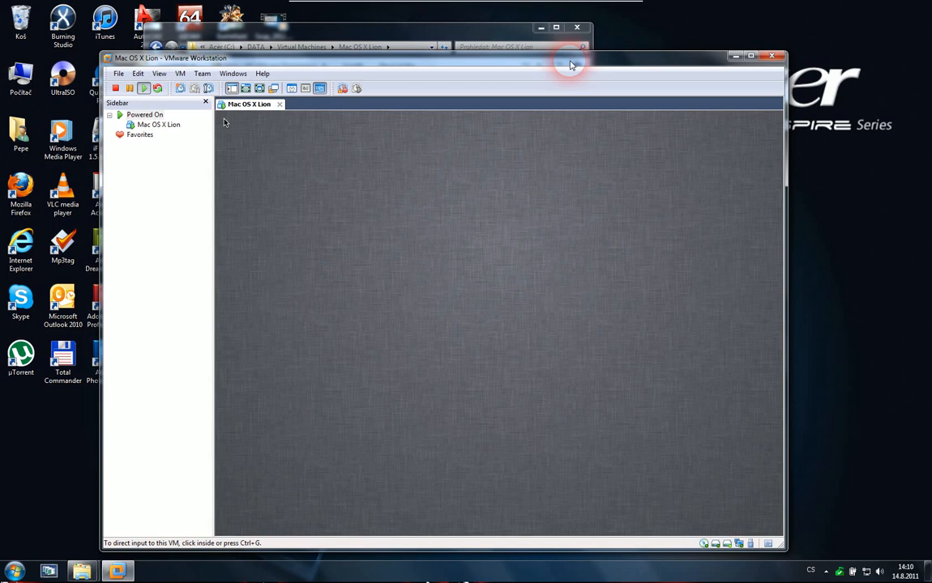
Direct input to the virtual machine and open Disk Utility from the Mac OS X installer
{"action": "left_click", "coordinate": [553, 178]}
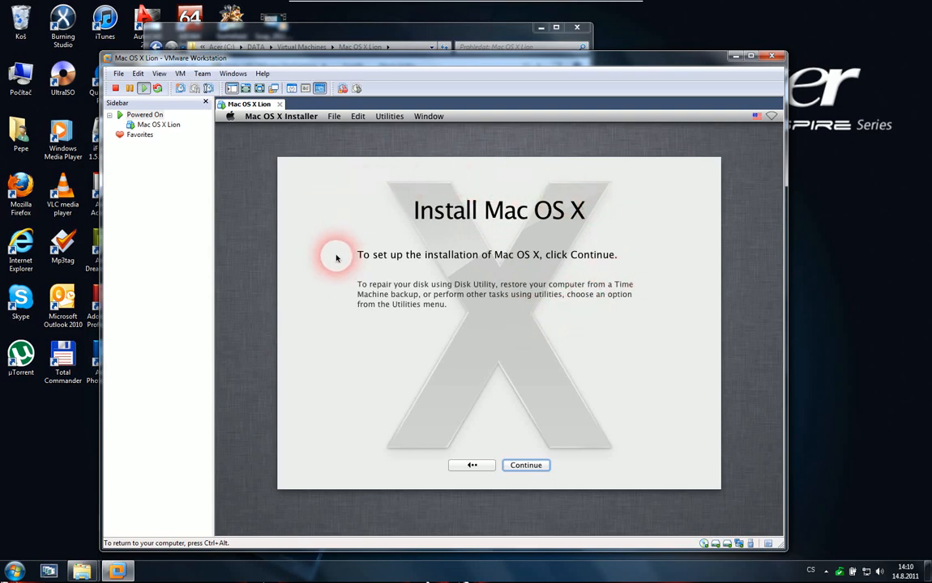
{"action": "left_click", "coordinate": [389, 118]}
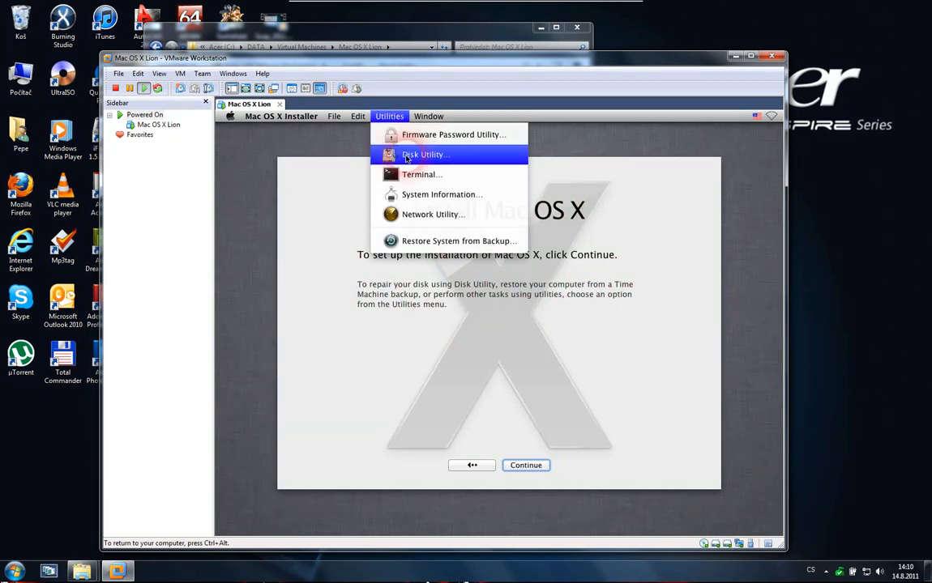
{"action": "left_click", "coordinate": [406, 156]}
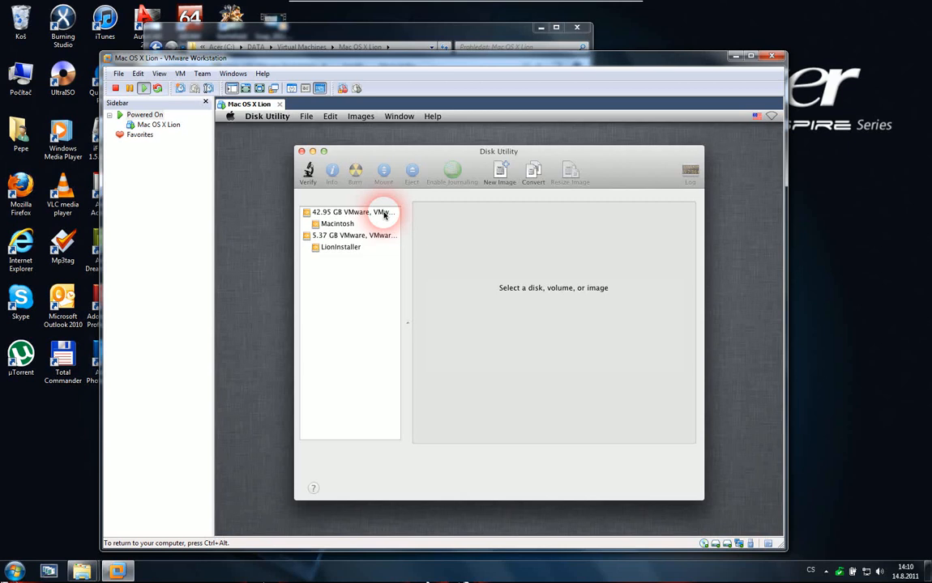
Erase the 42.95 GB VMware disk as Mac OS Extended (Journaled) with the name Macintosh HD, and close Disk Utility
{"action": "left_click", "coordinate": [385, 213]}
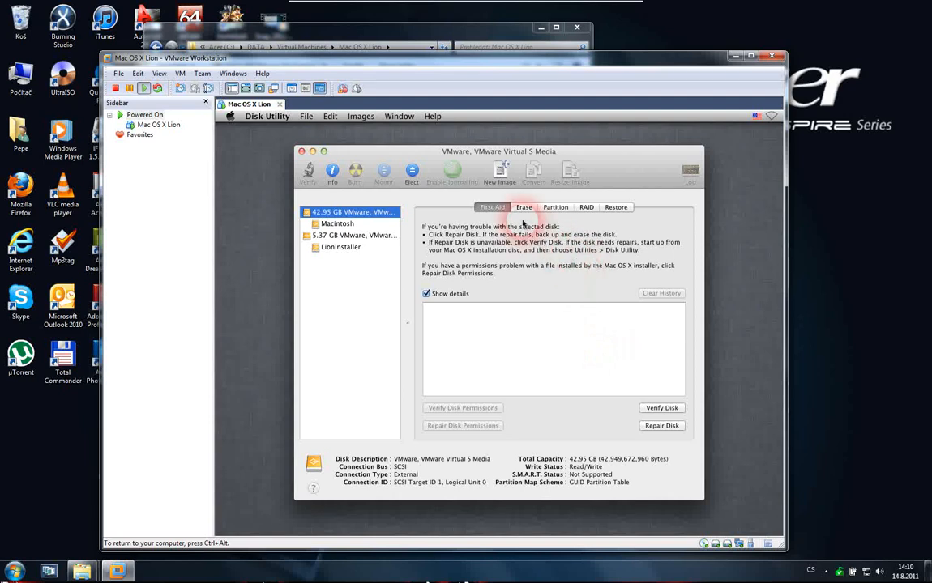
{"action": "left_click", "coordinate": [525, 208]}
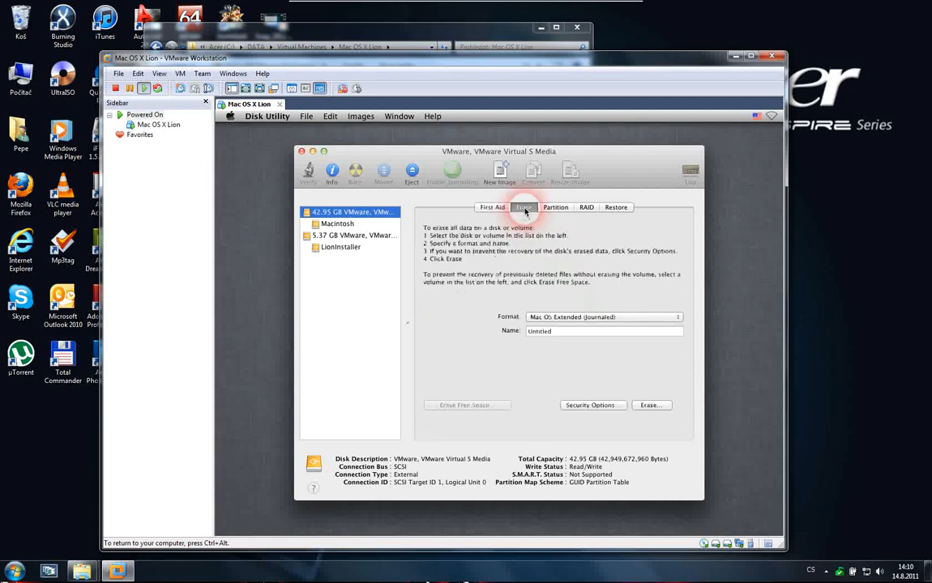
{"action": "double_click", "coordinate": [551, 331]}
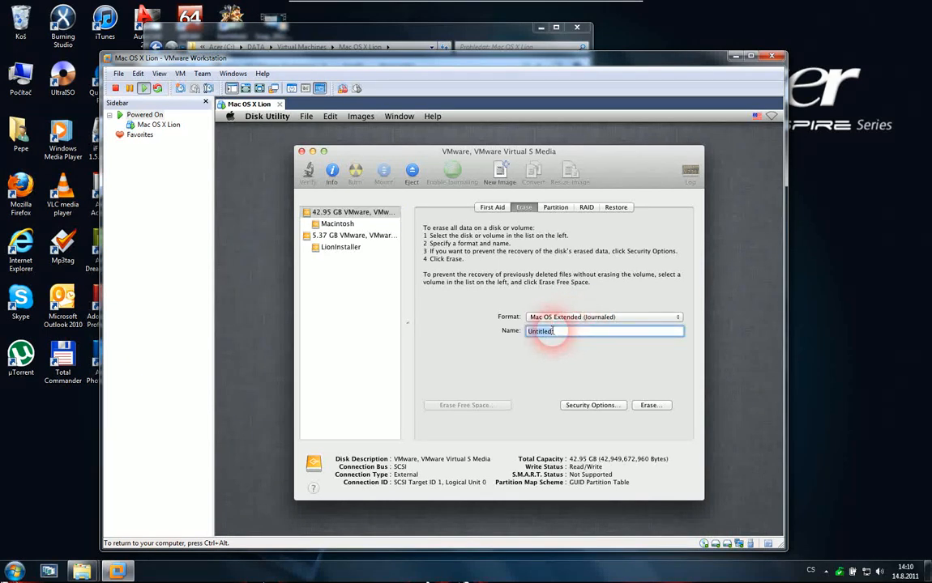
{"action": "type", "text": "Macintosh HD"}
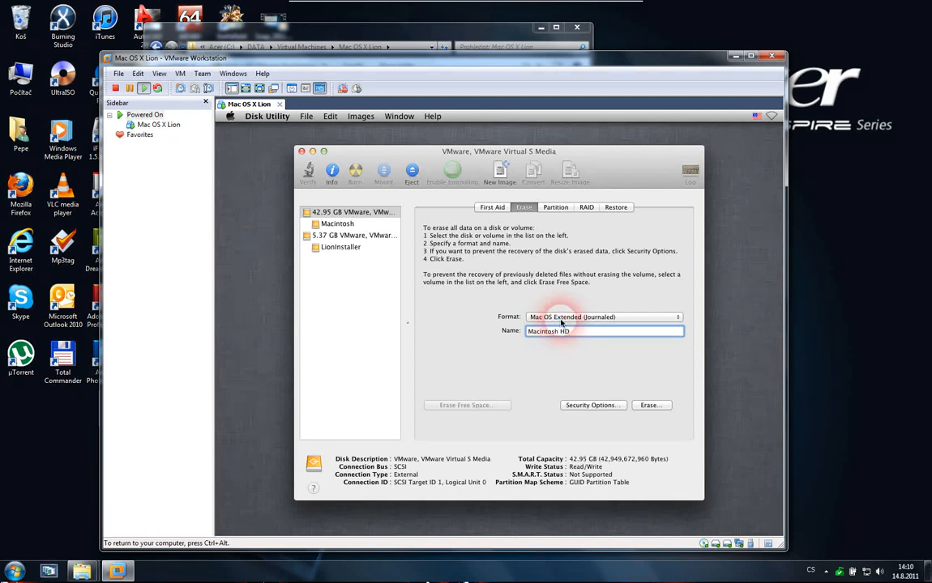
{"action": "left_click", "coordinate": [661, 406]}
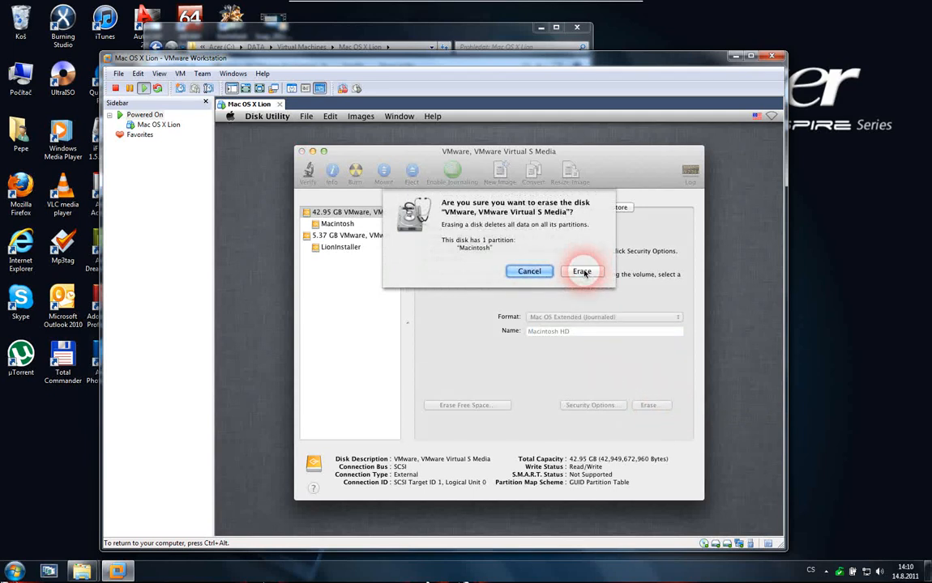
{"action": "left_click", "coordinate": [586, 271]}
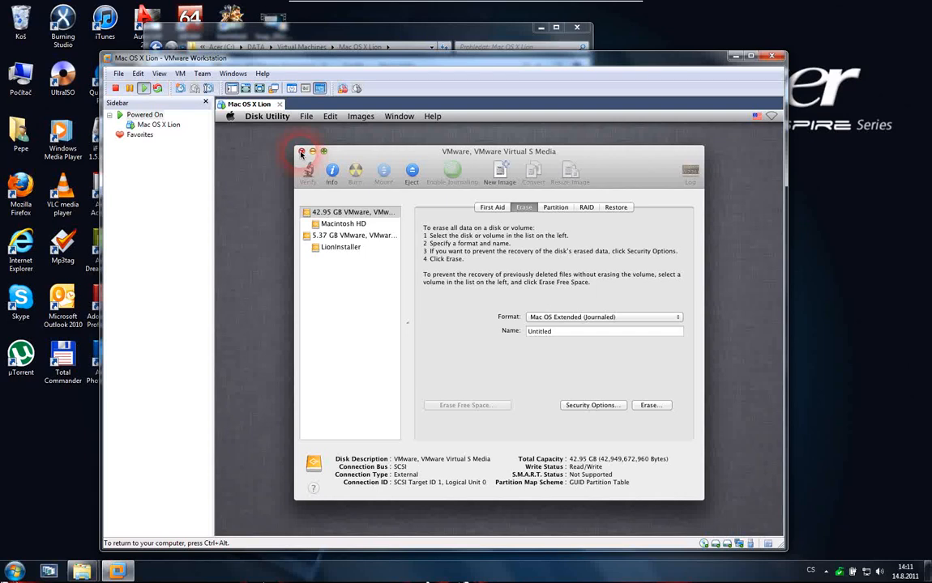
{"action": "left_click", "coordinate": [301, 153]}
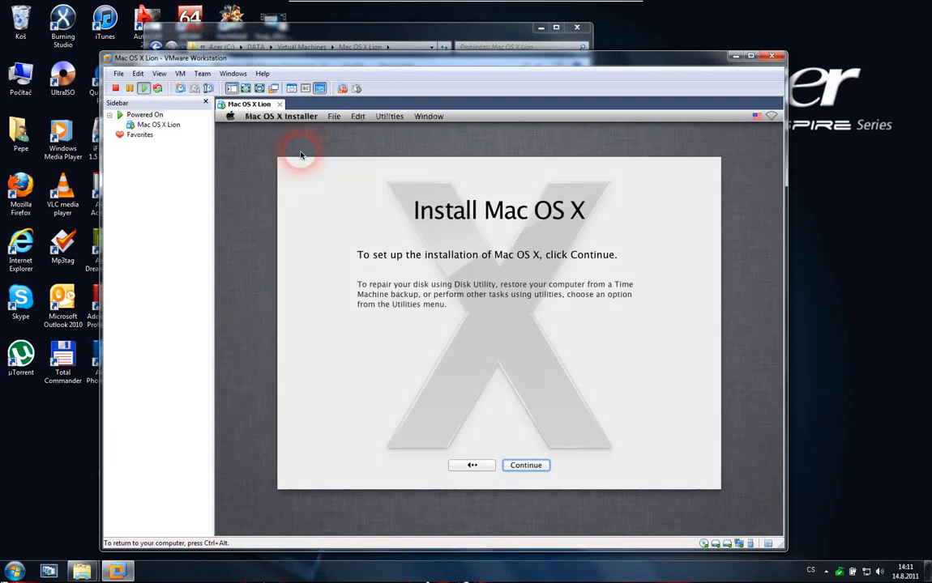
Accept the English licence agreement, start installing Mac OS X on the Macintosh HD disk, and release input from the virtual machine
{"action": "left_click", "coordinate": [525, 466]}
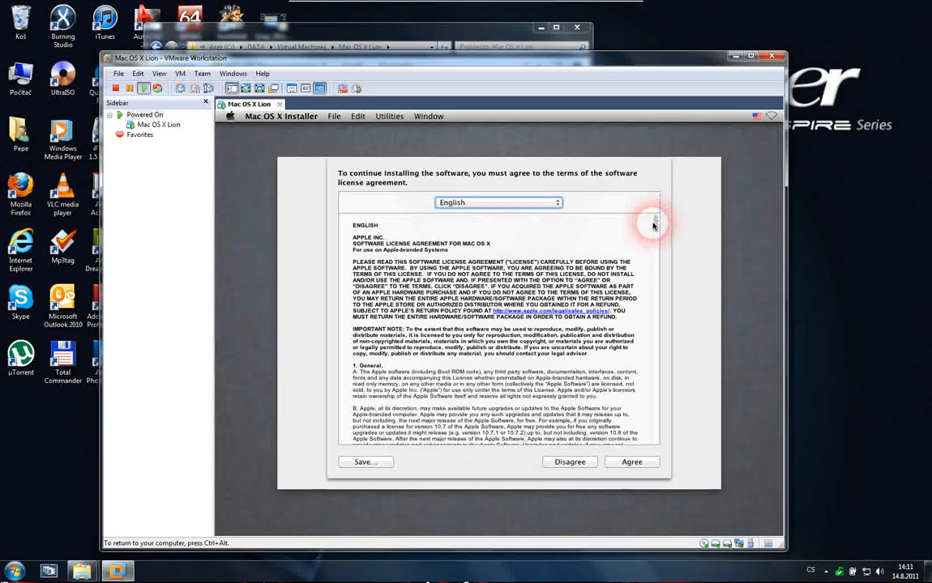
{"action": "left_click_drag", "start_coordinate": [654, 225], "coordinate": [634, 212]}
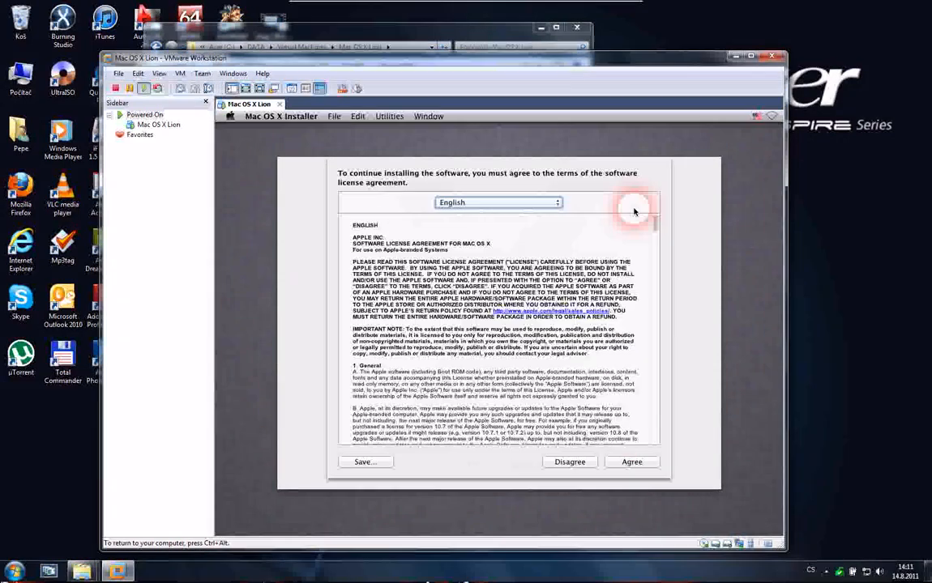
{"action": "left_click", "coordinate": [629, 463]}
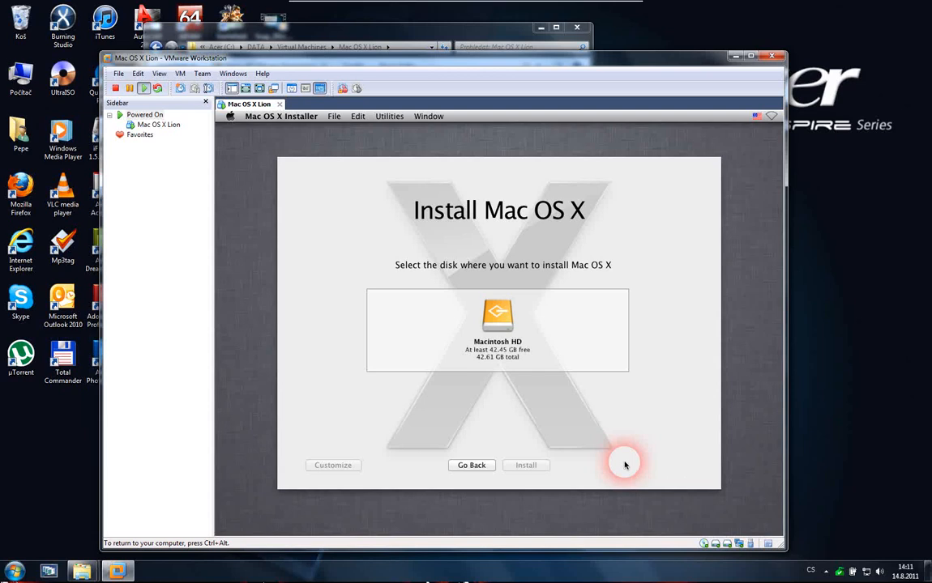
{"action": "left_click", "coordinate": [500, 325]}
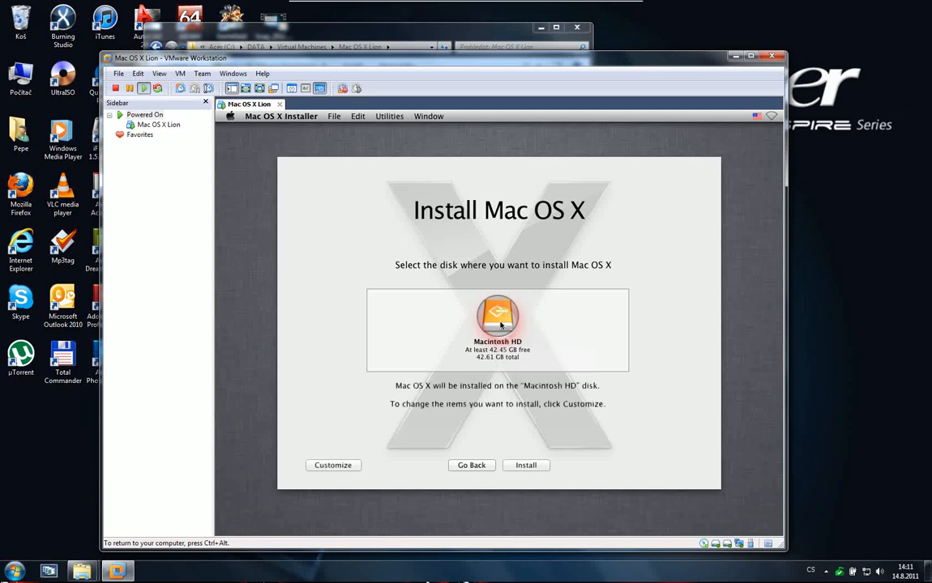
{"action": "left_click", "coordinate": [527, 466]}
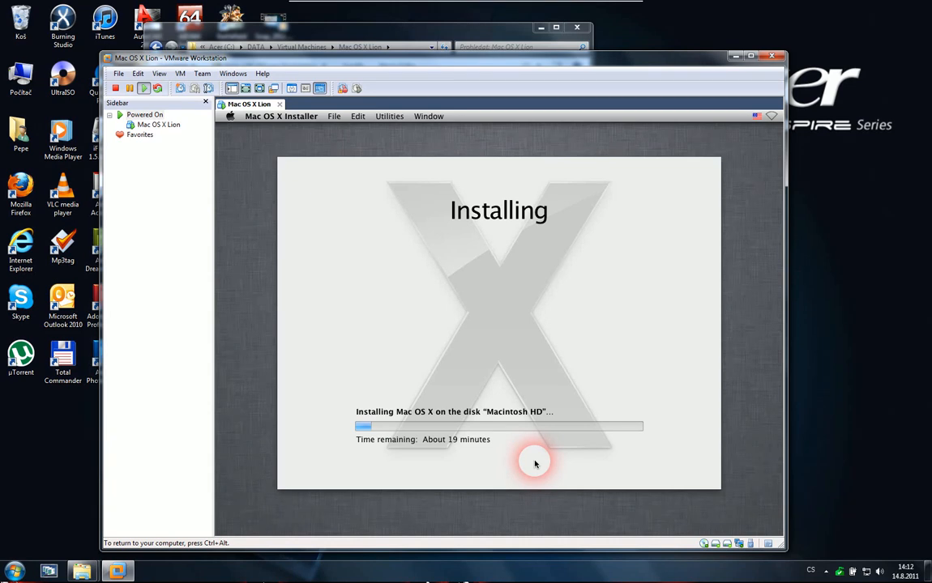
{"action": "key", "text": "ctrl+alt"}
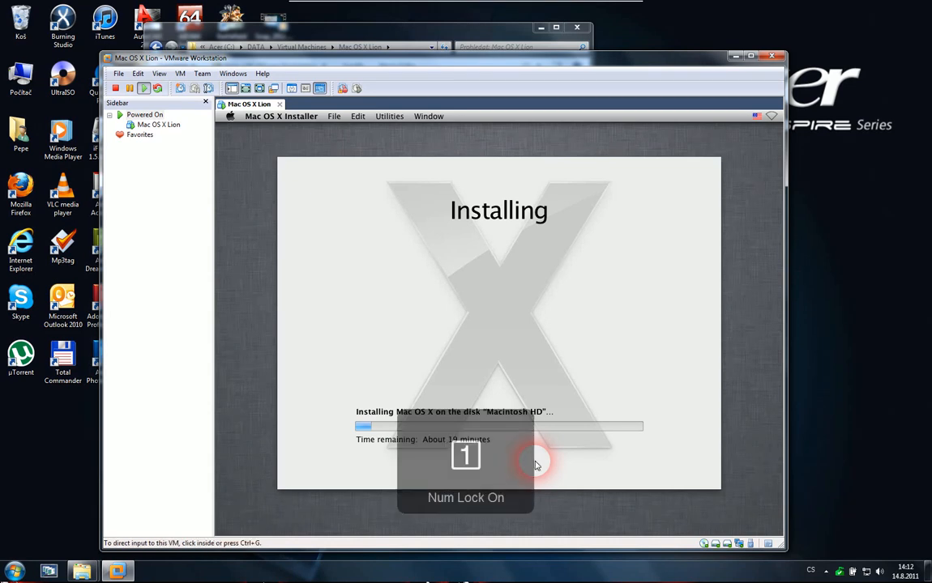